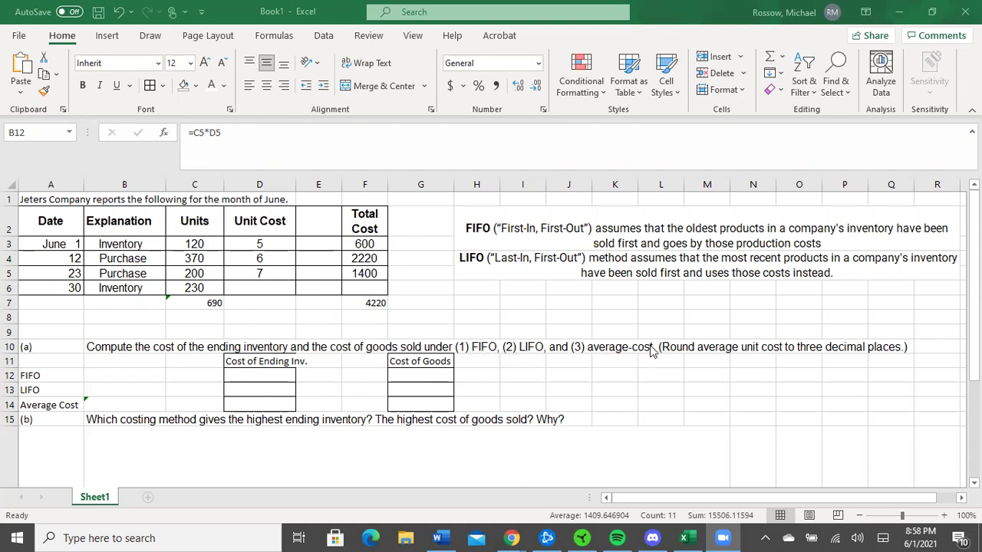
Review the FIFO and LIFO definitions against the June 1 inventory and June 23 purchase rows
click(508, 237)
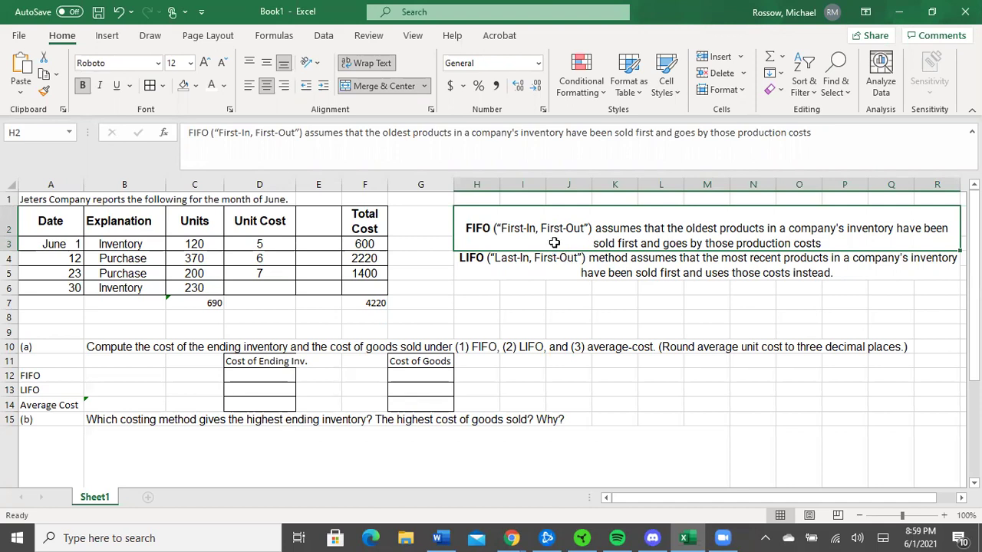
drag(159, 275, 277, 274)
drag(157, 244, 261, 242)
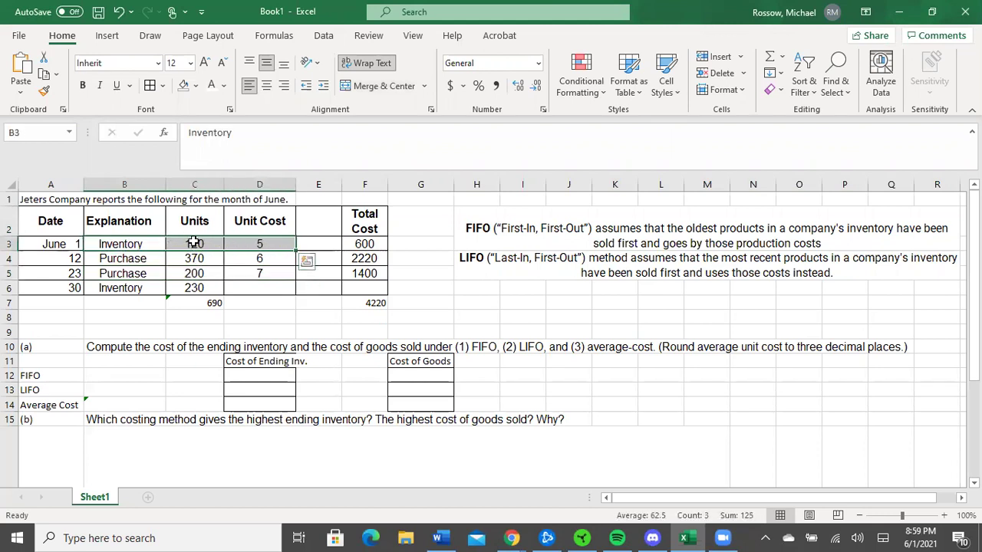
click(262, 247)
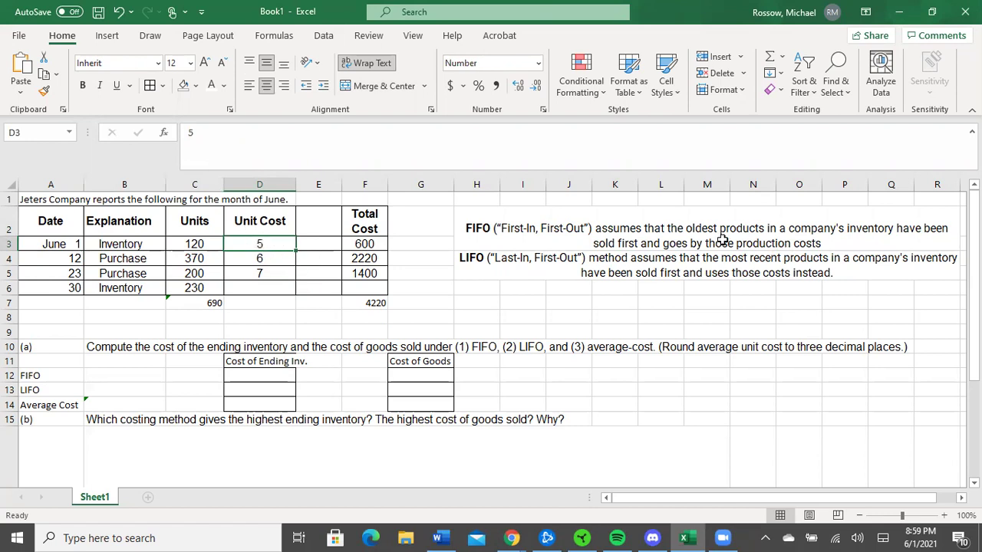
click(560, 263)
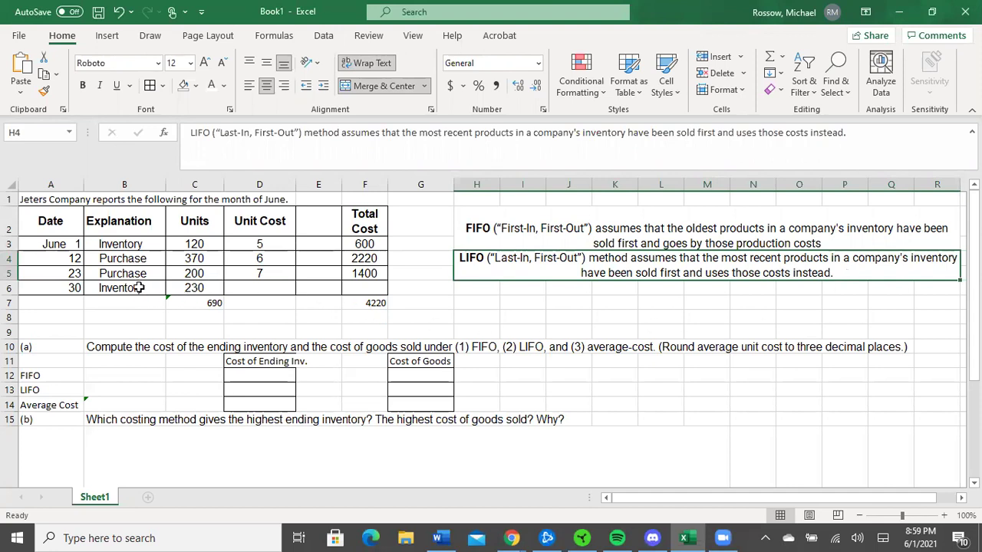
drag(138, 278, 259, 276)
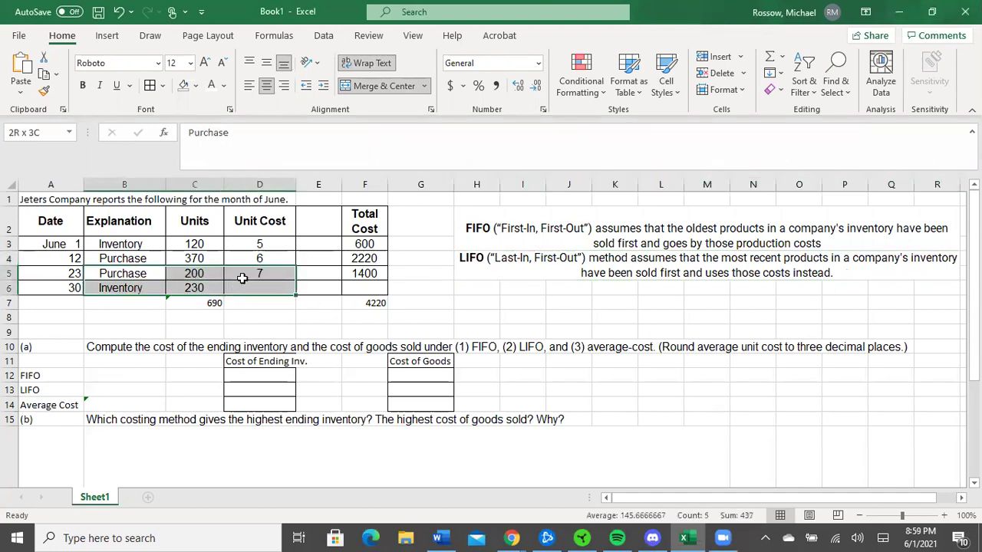
click(74, 273)
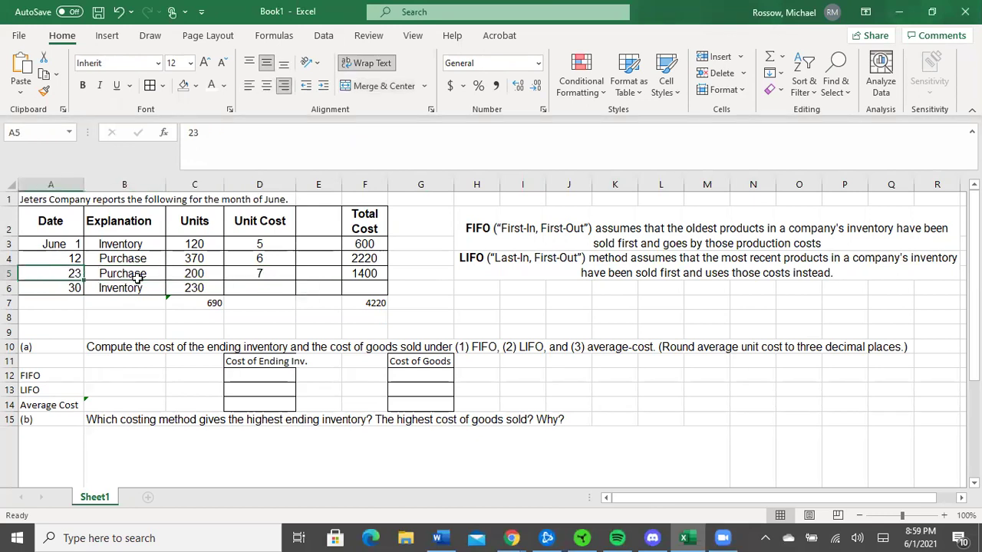
click(242, 276)
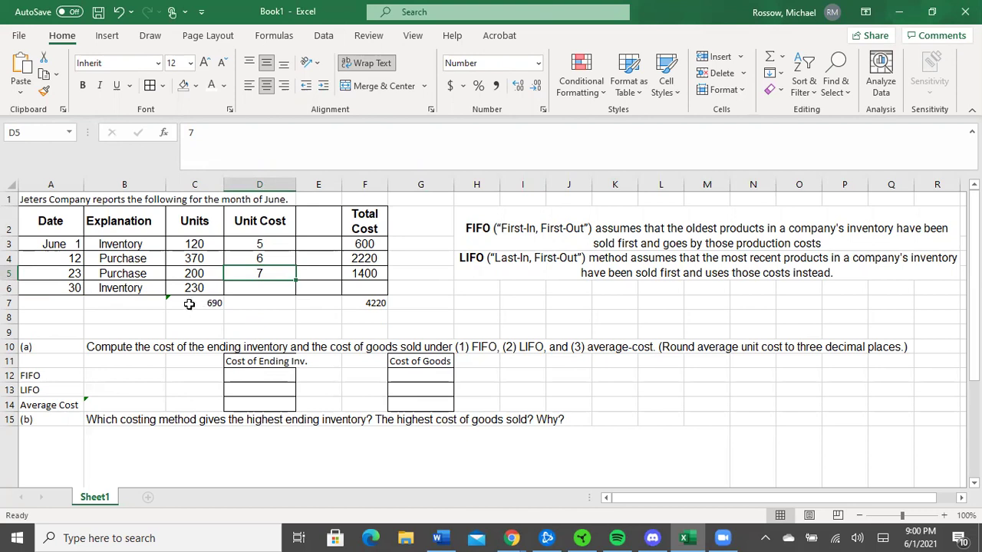
Examine the June inventory rows and the formulas behind the total units in C7 and total cost in F7
click(135, 244)
drag(135, 244, 193, 287)
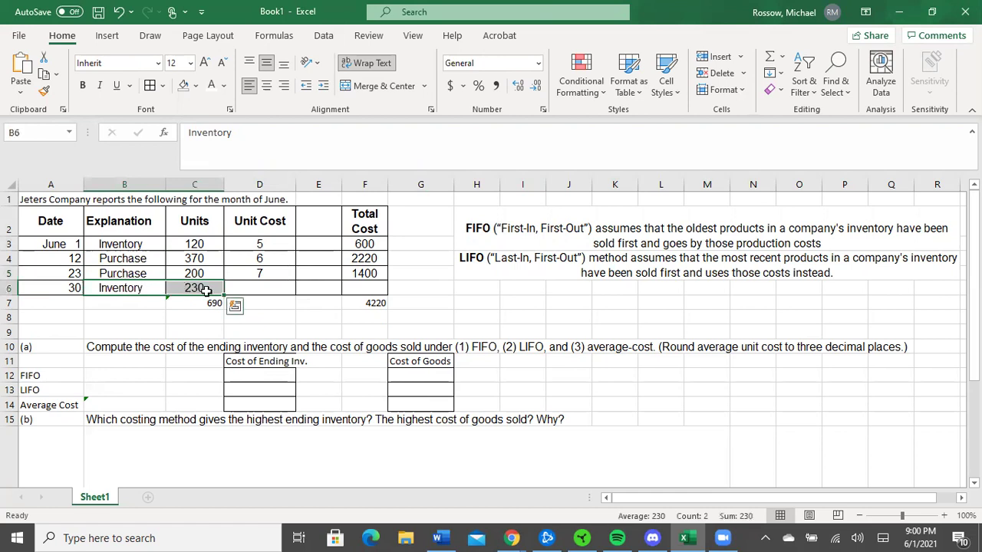
click(189, 329)
double_click(211, 303)
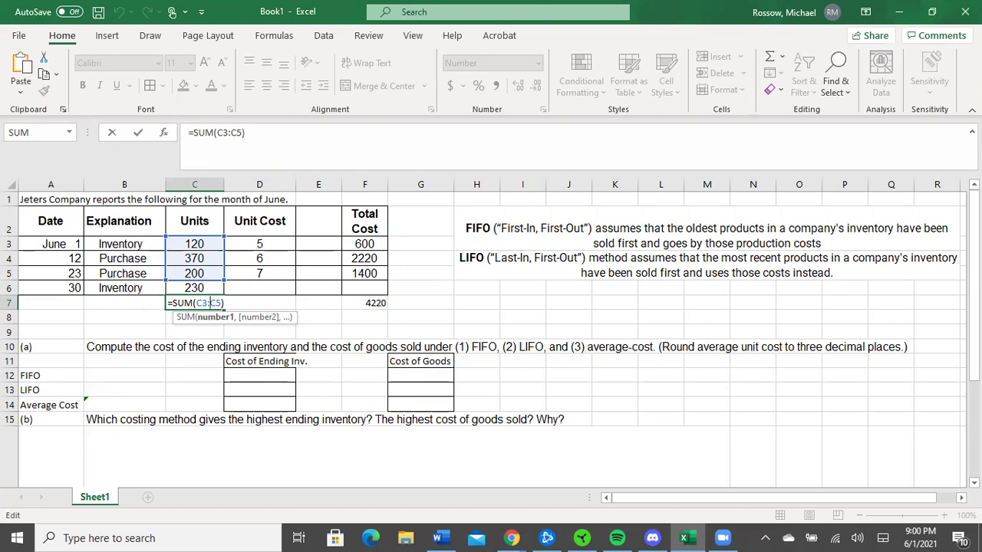
key(Return)
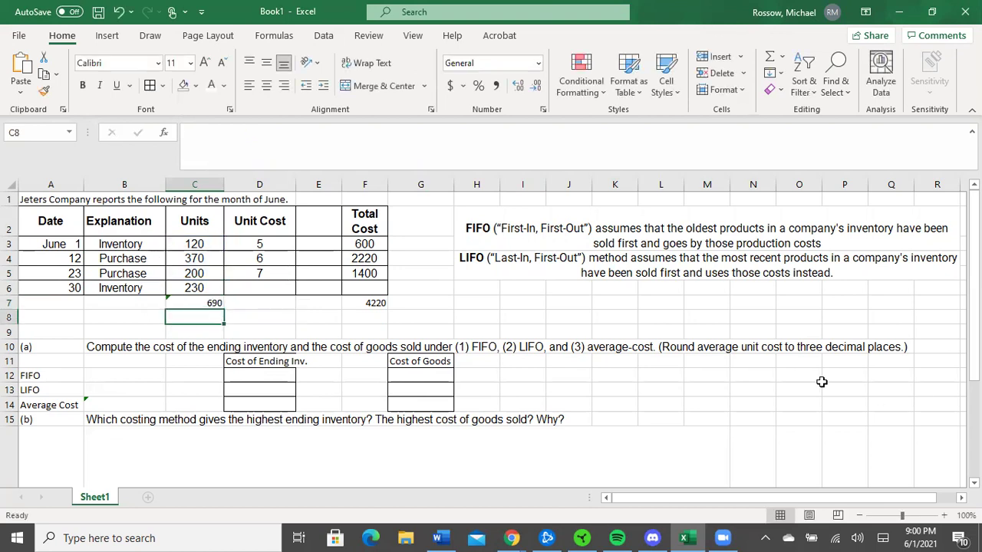
click(374, 305)
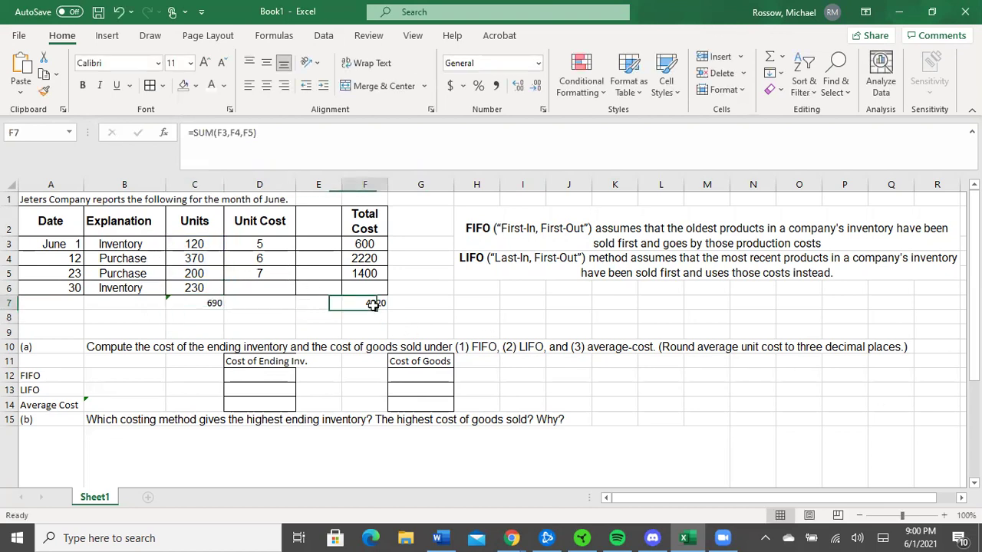
double_click(374, 304)
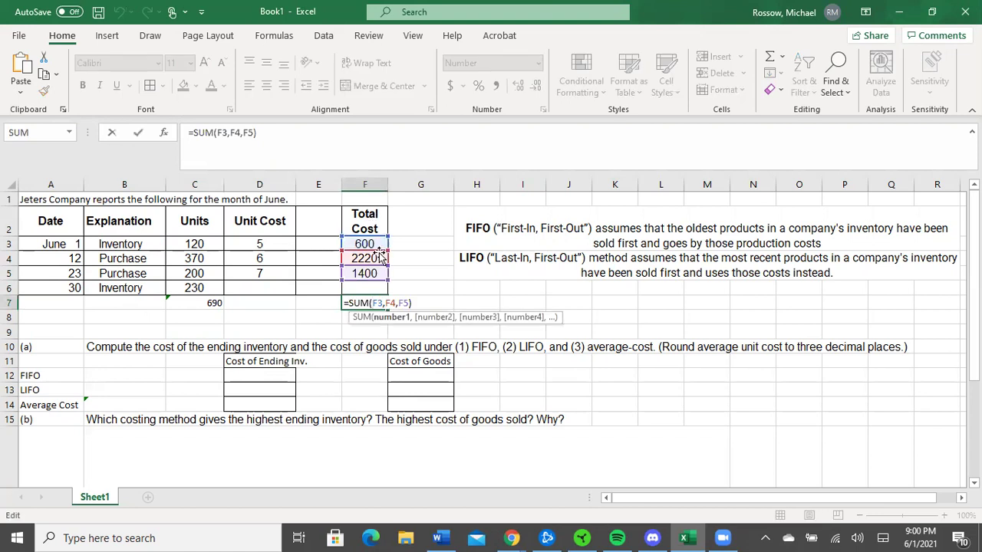
key(Return)
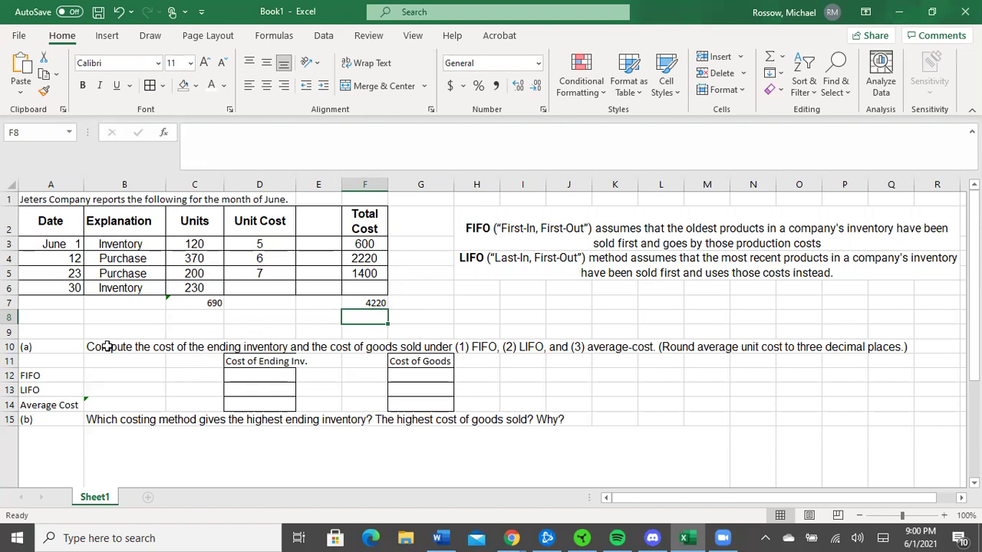
Set the font colour of the hidden FIFO calculation cells B12:C12 to black
drag(102, 377, 192, 375)
click(223, 85)
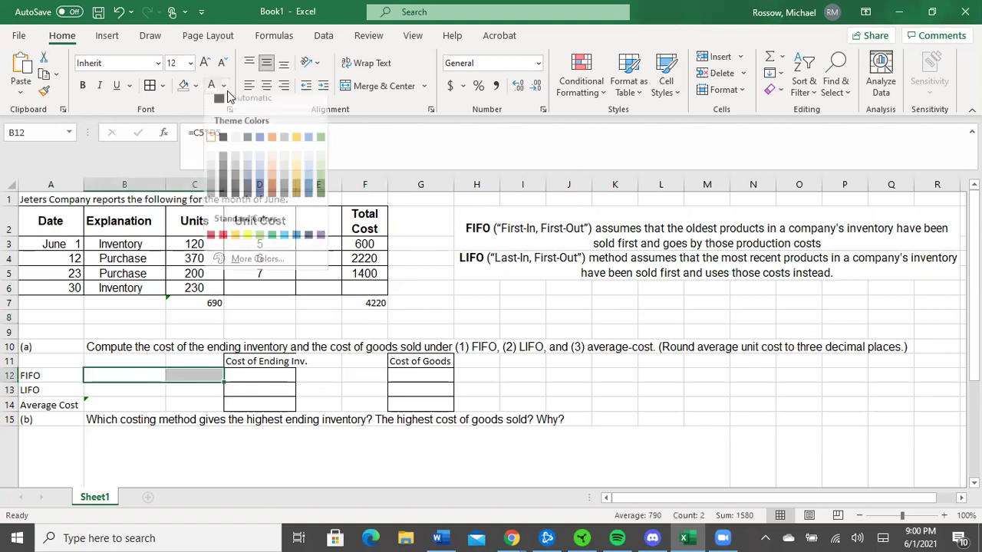
click(226, 146)
Inspect the formulas of the FIFO amounts in B12 and C12 against the units and unit costs they reference
click(158, 375)
double_click(158, 375)
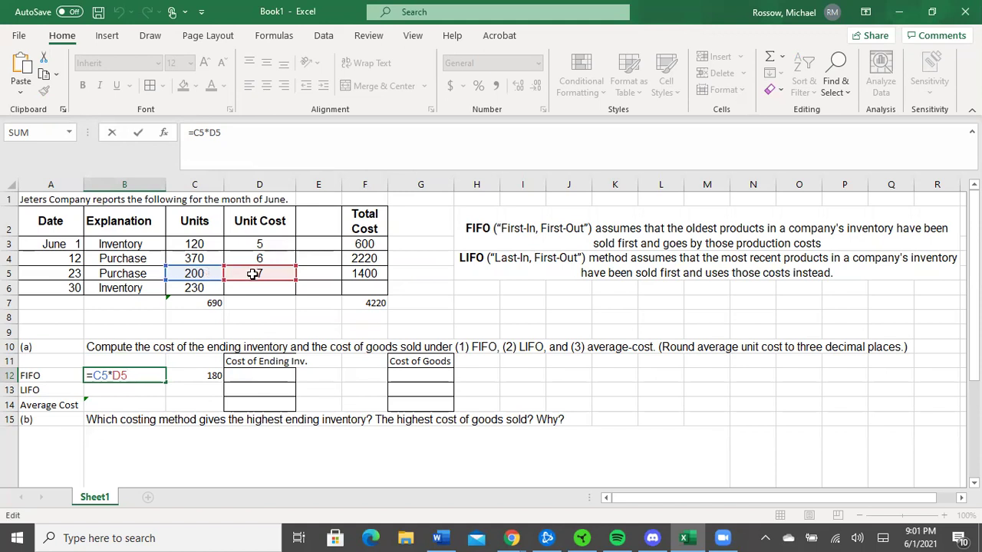
click(135, 362)
click(142, 375)
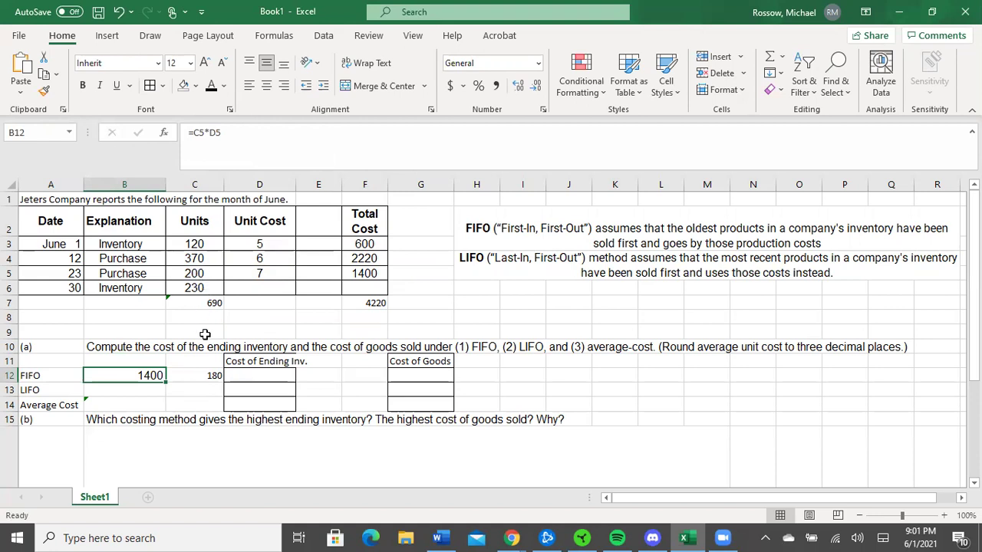
click(206, 259)
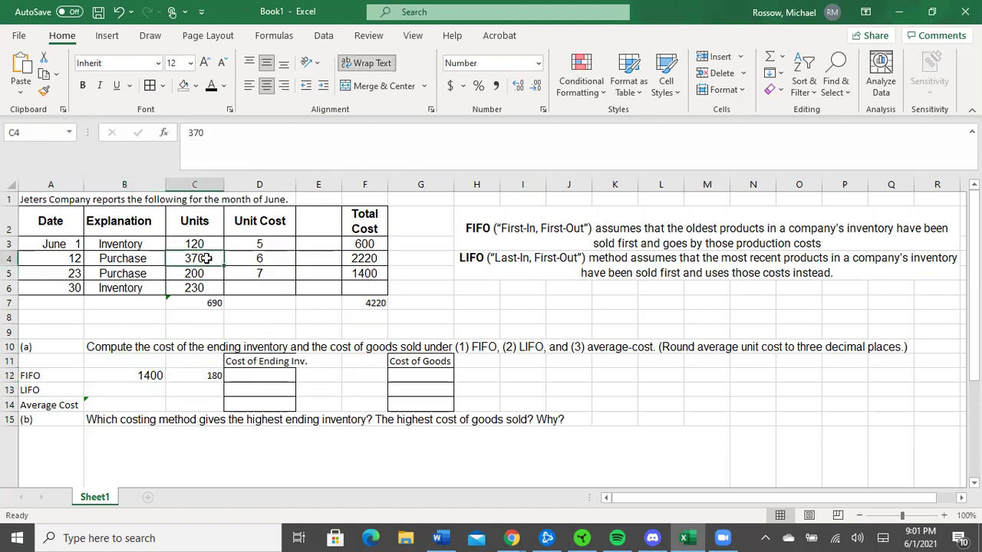
double_click(211, 375)
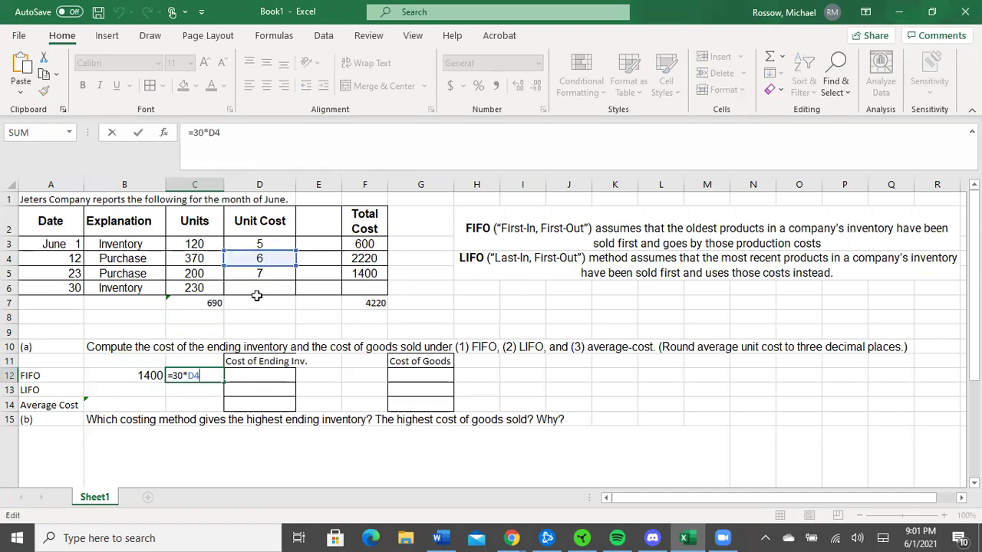
click(213, 362)
Set the font colour of the FIFO cost of ending inventory in D12 to black
click(248, 376)
key(alt+equal)
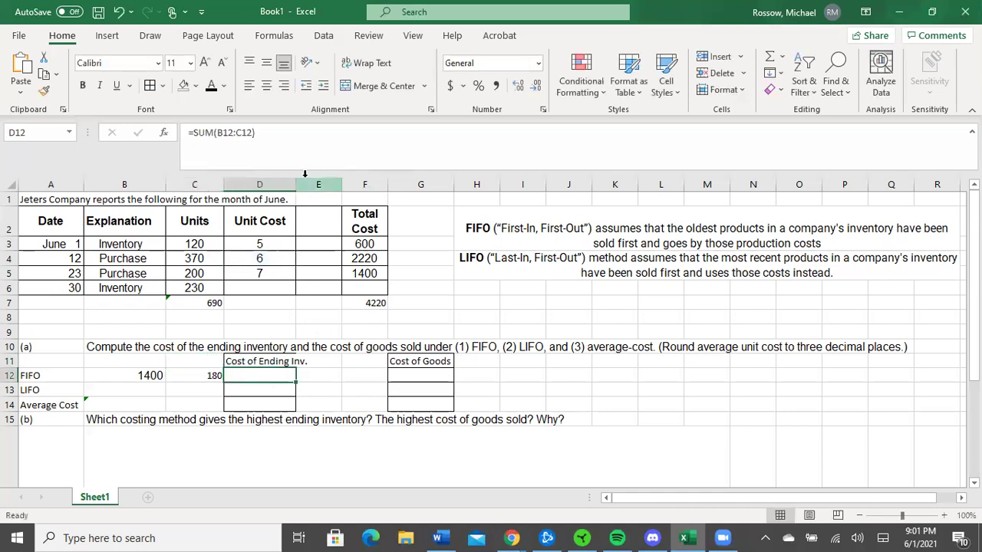
key(ctrl+Return)
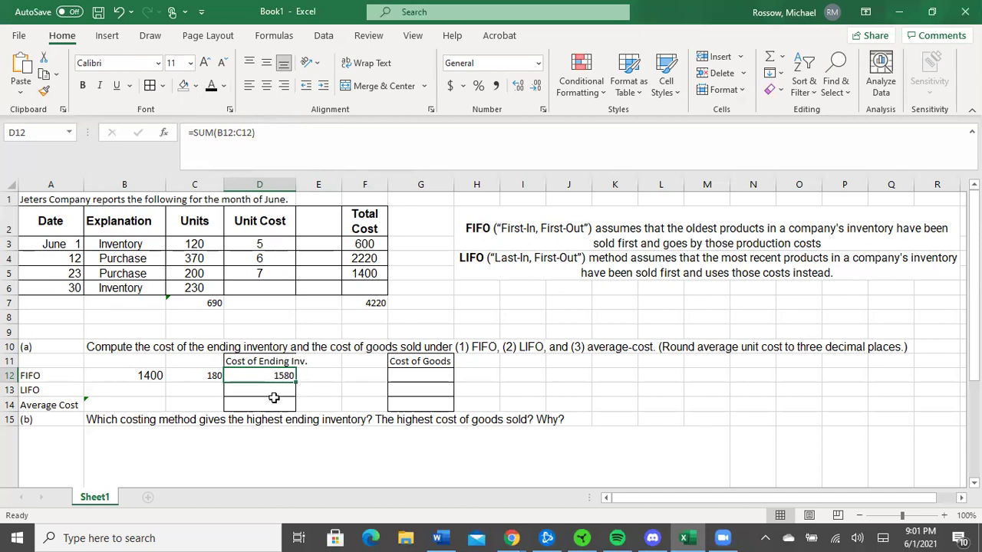
Set the font colour of the LIFO calculation cells B13:C13 to black and inspect their formulas
click(146, 395)
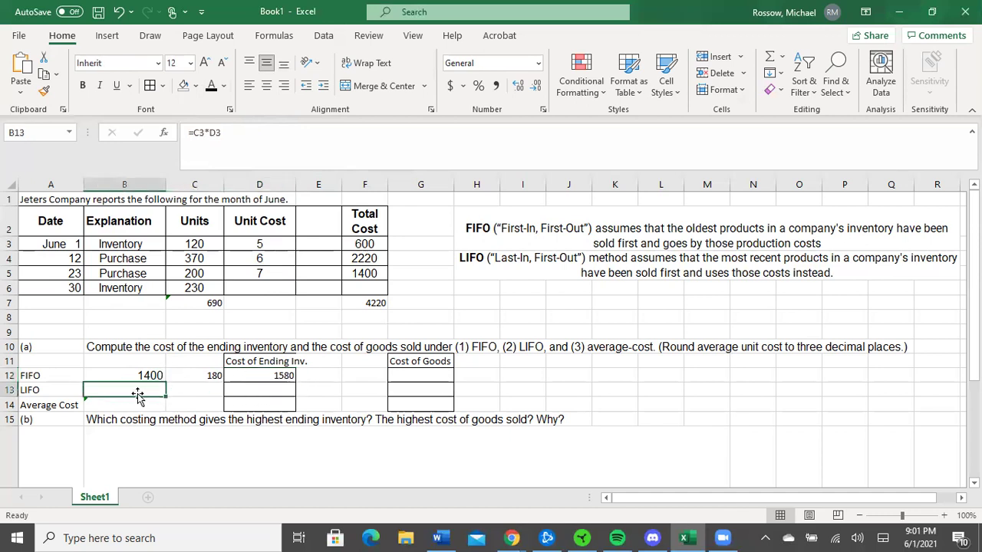
drag(166, 398, 201, 393)
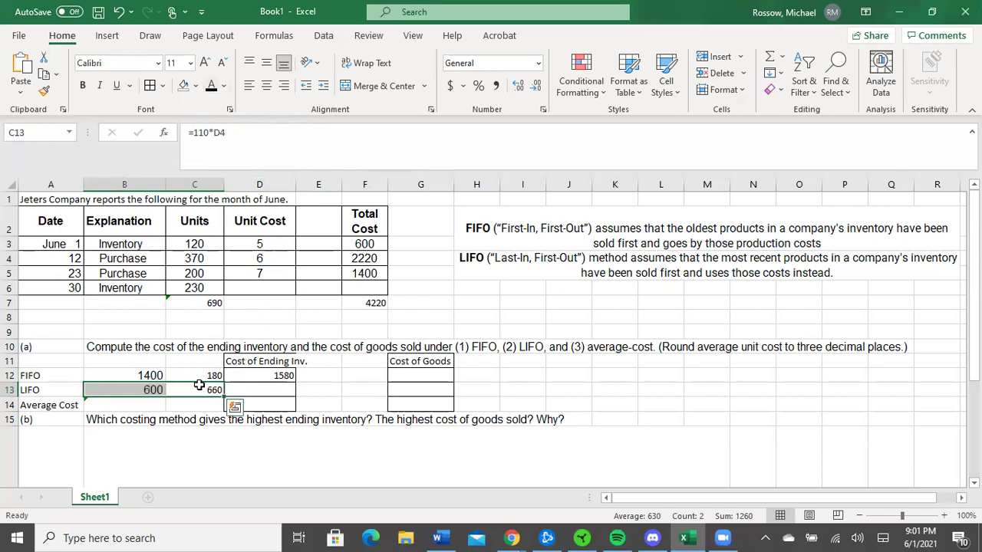
double_click(146, 391)
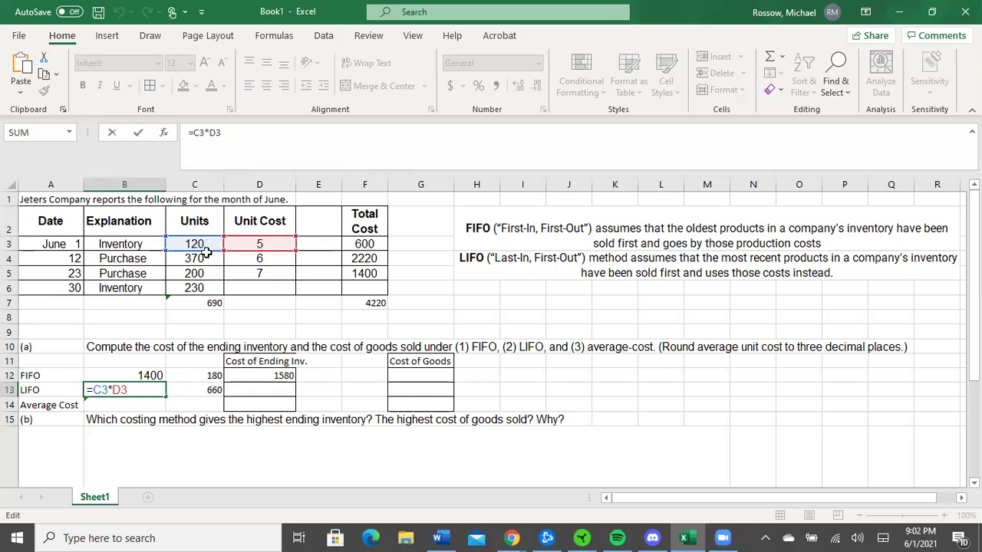
double_click(184, 393)
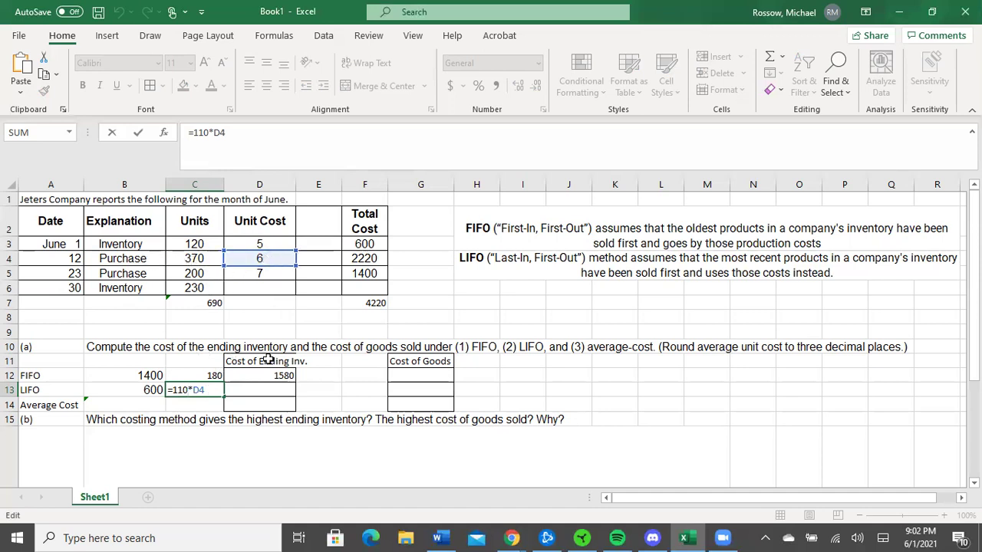
Set the font colour of the LIFO ending inventory in D13 to black and compare it with the FIFO value in D12
key(Tab)
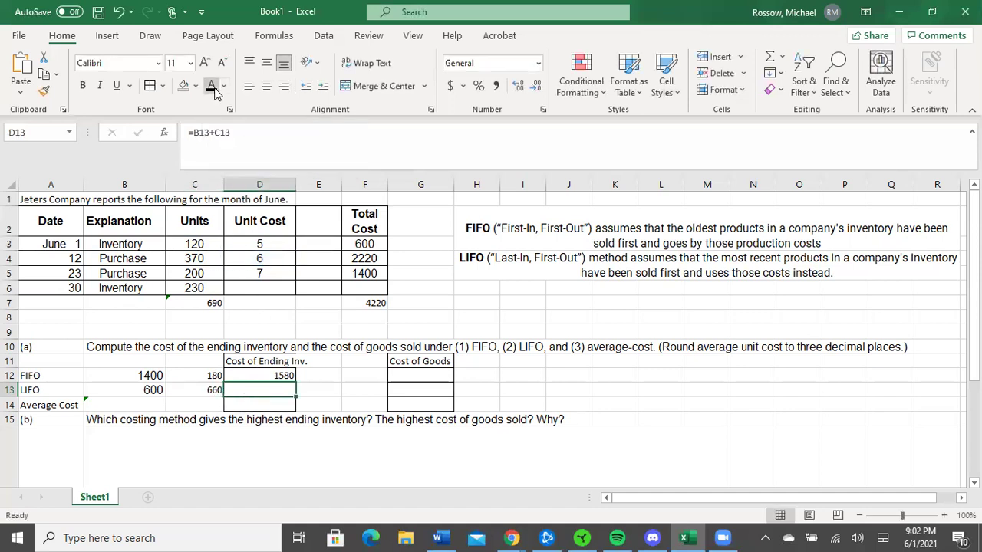
click(306, 393)
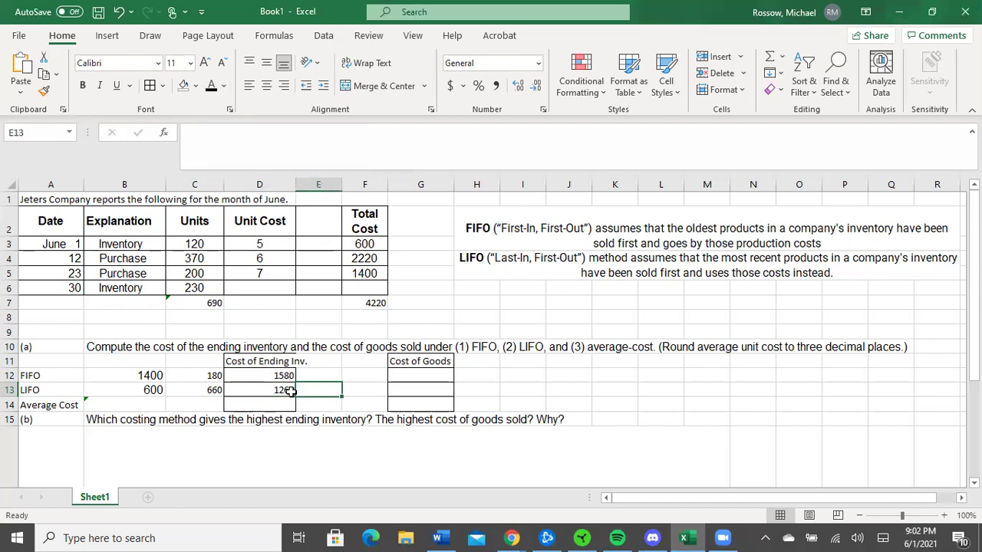
drag(270, 376, 276, 392)
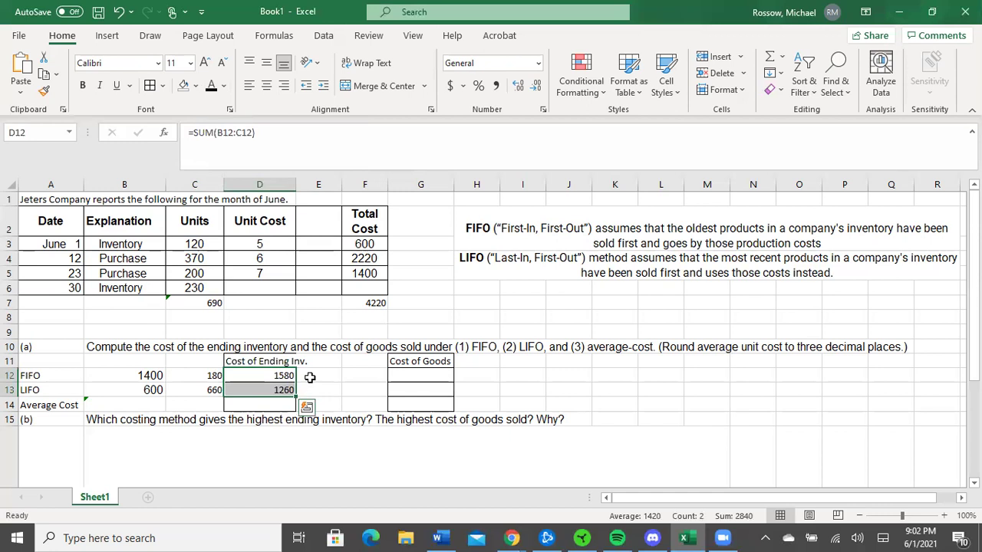
click(257, 392)
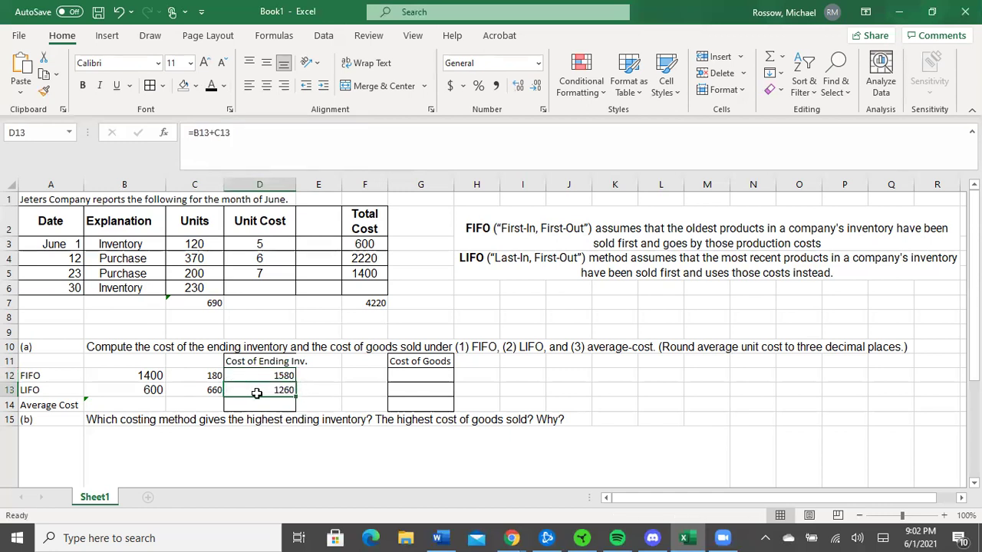
click(263, 376)
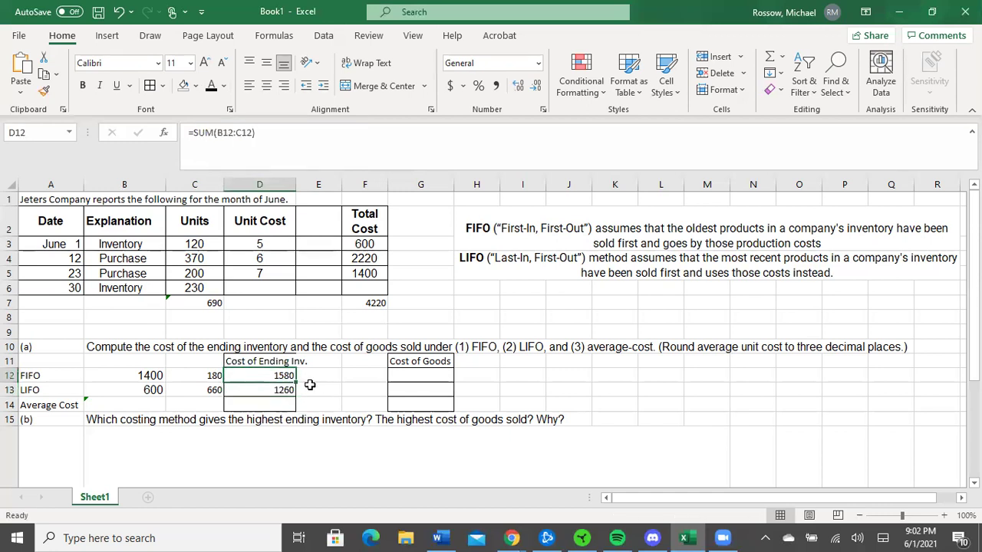
Set the font colour of the average unit cost in B14 to black and inspect its formula, keeping =SUM(F3:F5)/ SUM(C3:C5)
click(139, 407)
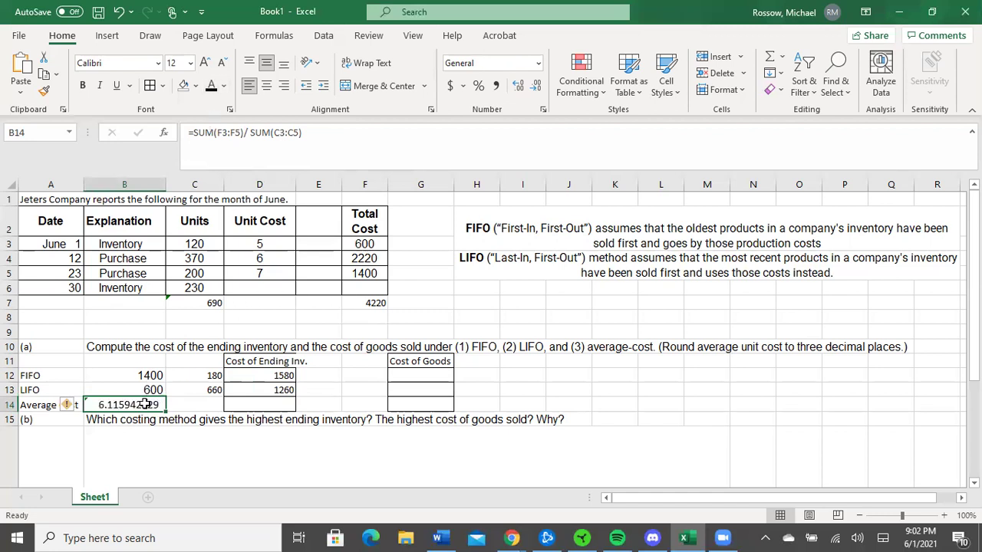
double_click(143, 405)
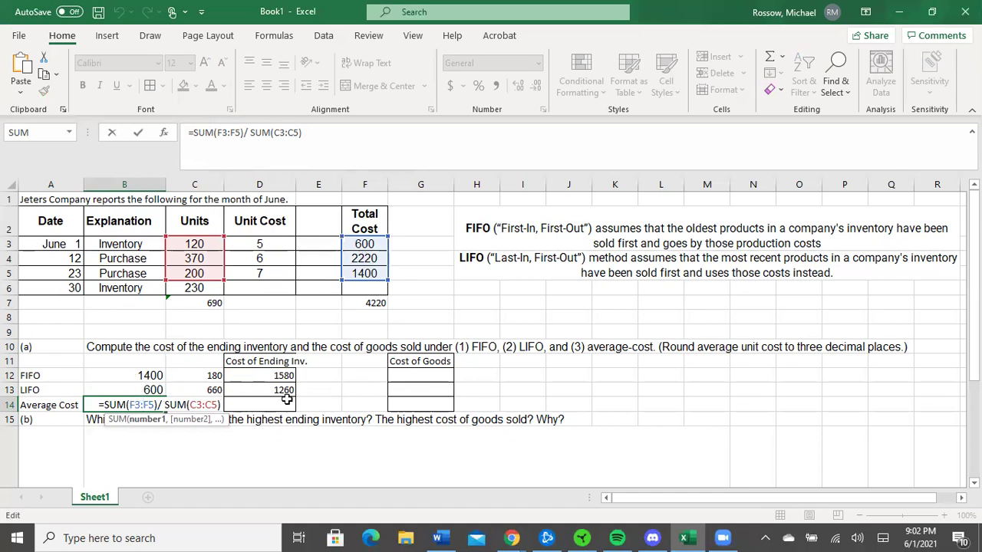
click(420, 375)
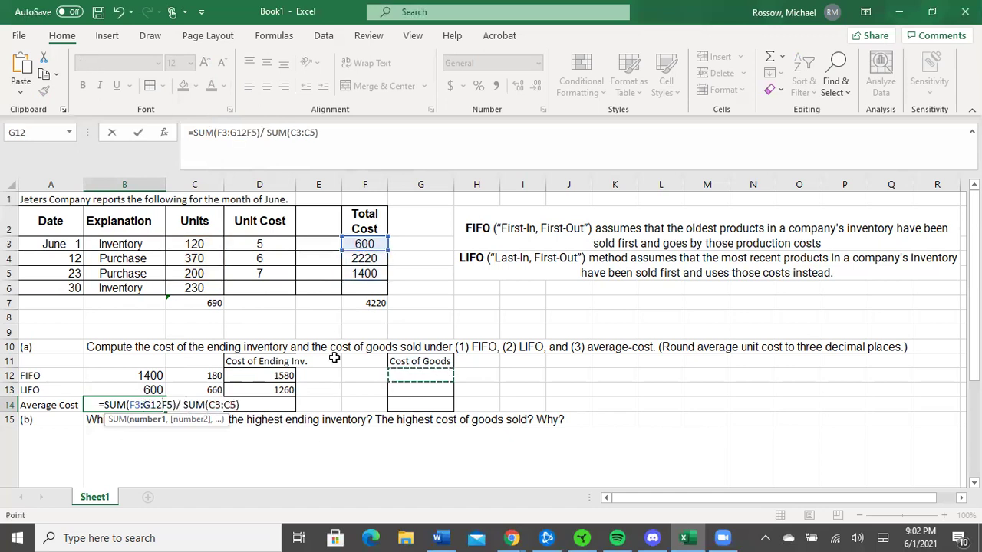
key(BackSpace)
key(BackSpace)
key(BackSpace)
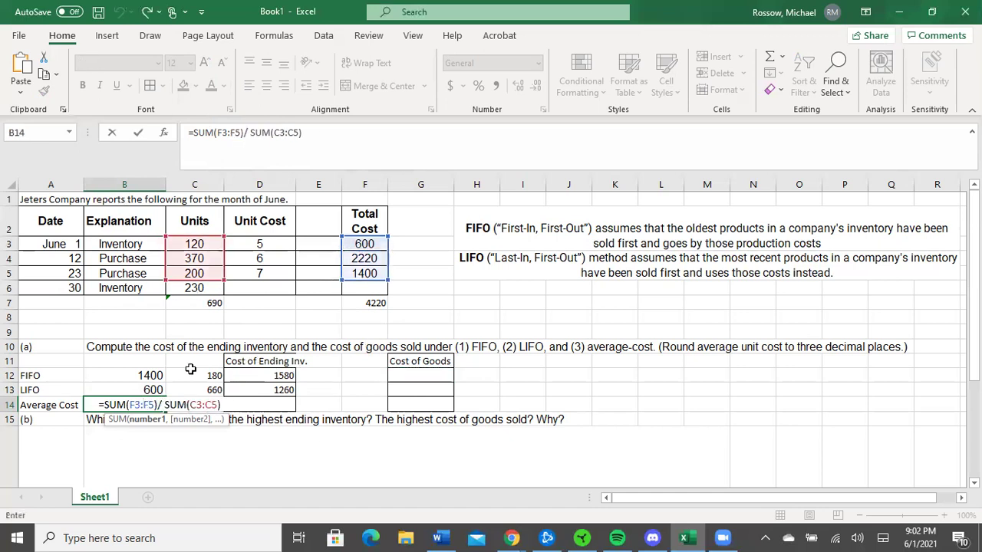
key(Return)
Set the font colour of the FIFO cost of goods in G12 to black and inspect its formula, keeping =F7-D12
click(407, 376)
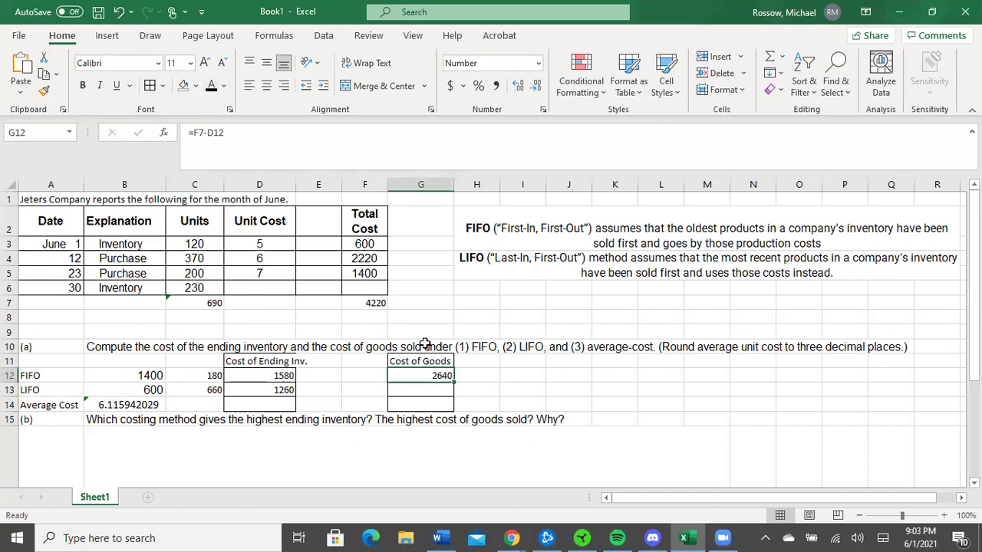
double_click(431, 376)
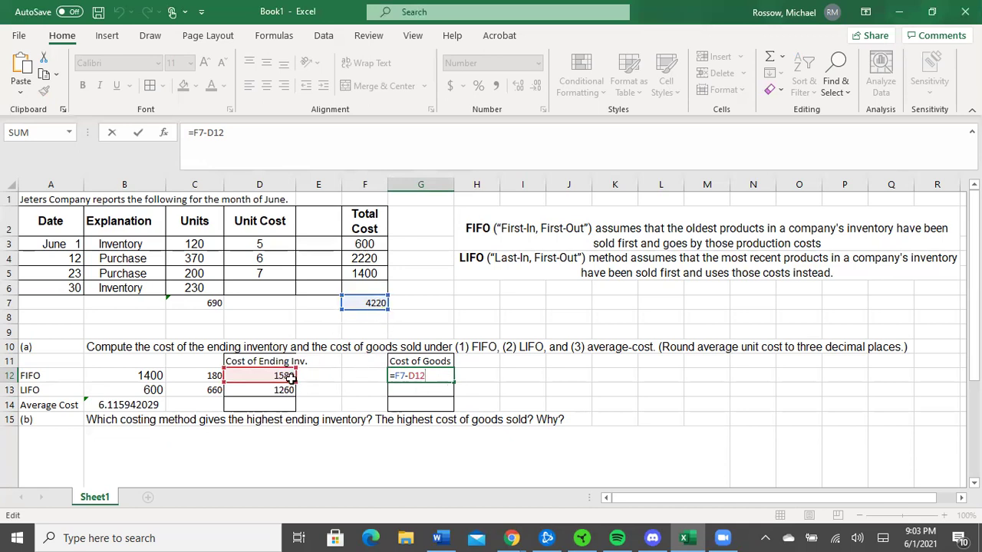
click(481, 381)
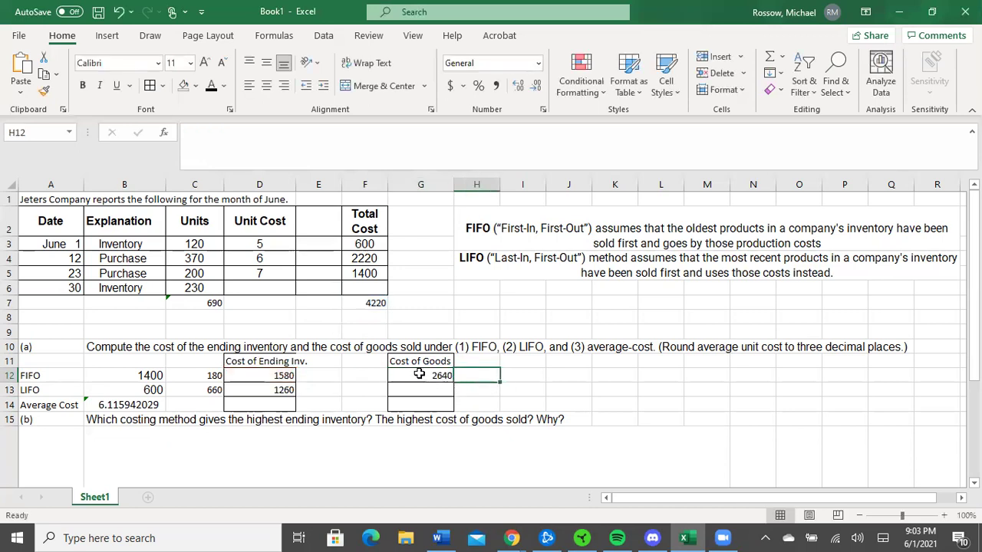
click(420, 374)
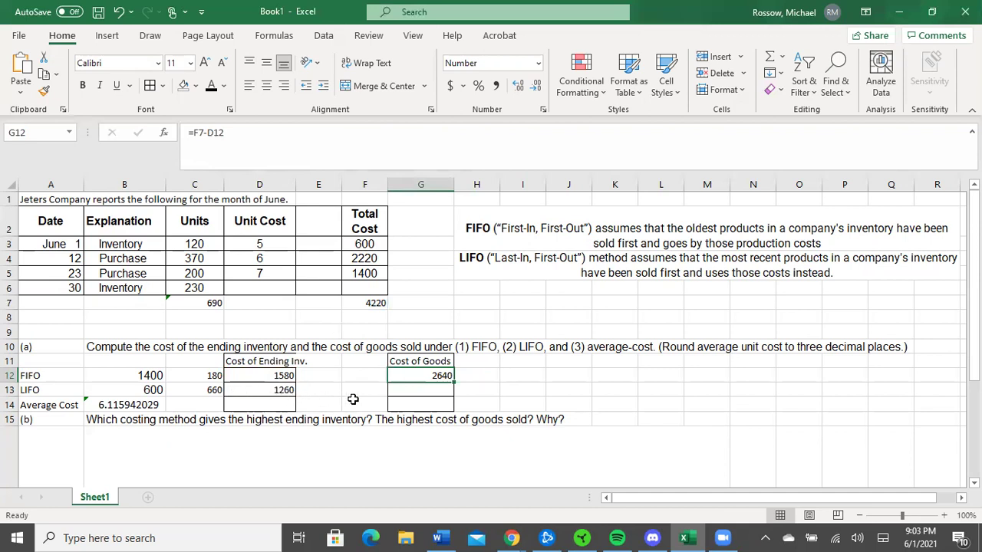
Set the font colour of the LIFO cost of goods in G13 to black and inspect its formula, keeping =F7-D13
click(412, 393)
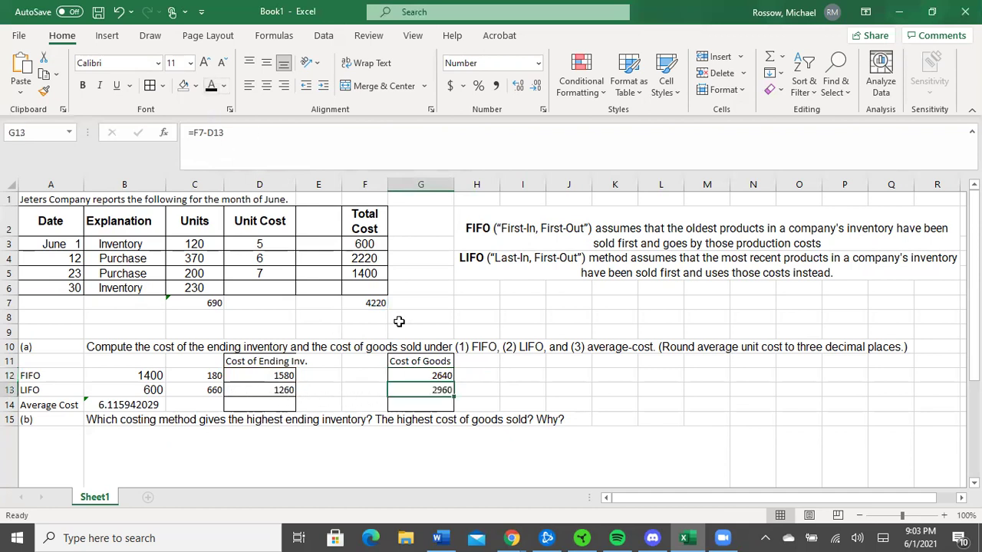
double_click(426, 389)
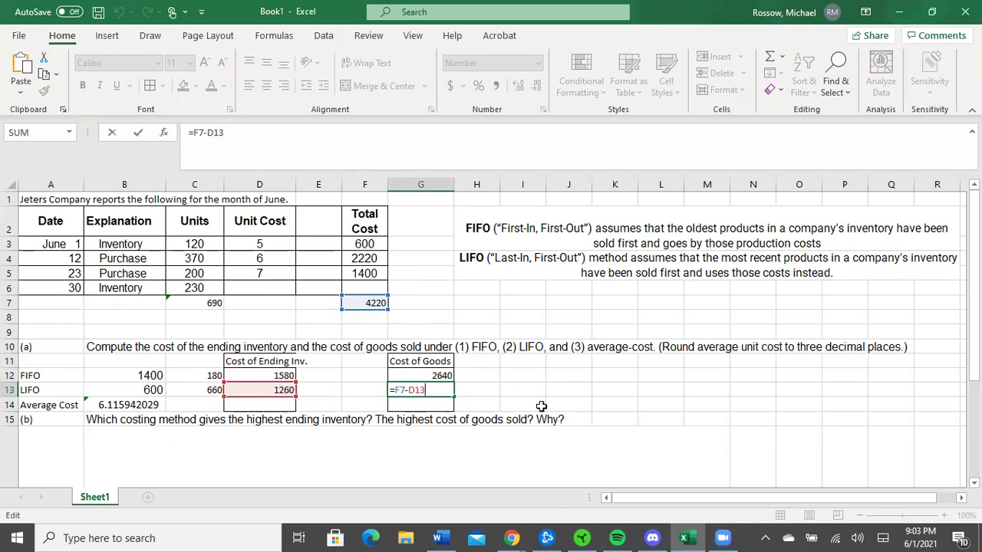
key(Return)
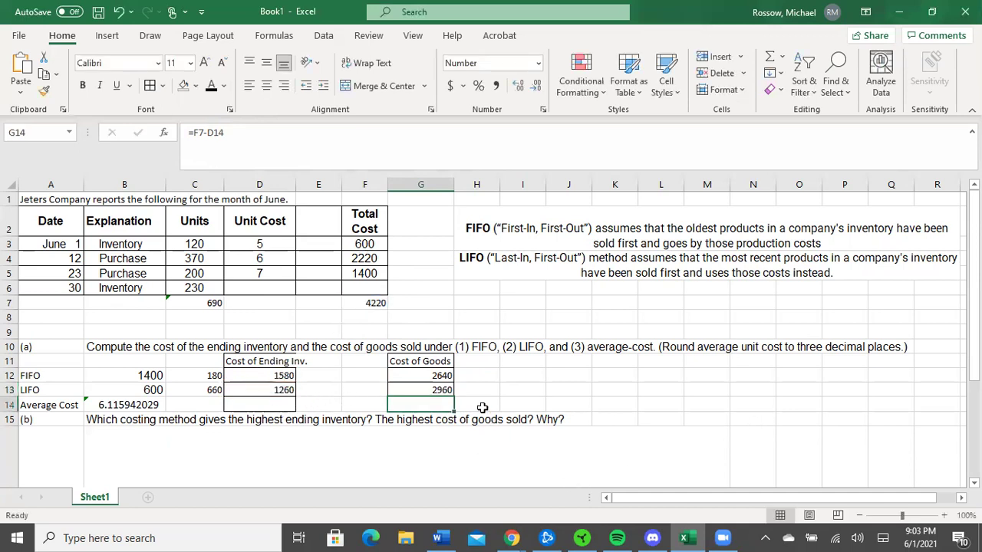
click(456, 391)
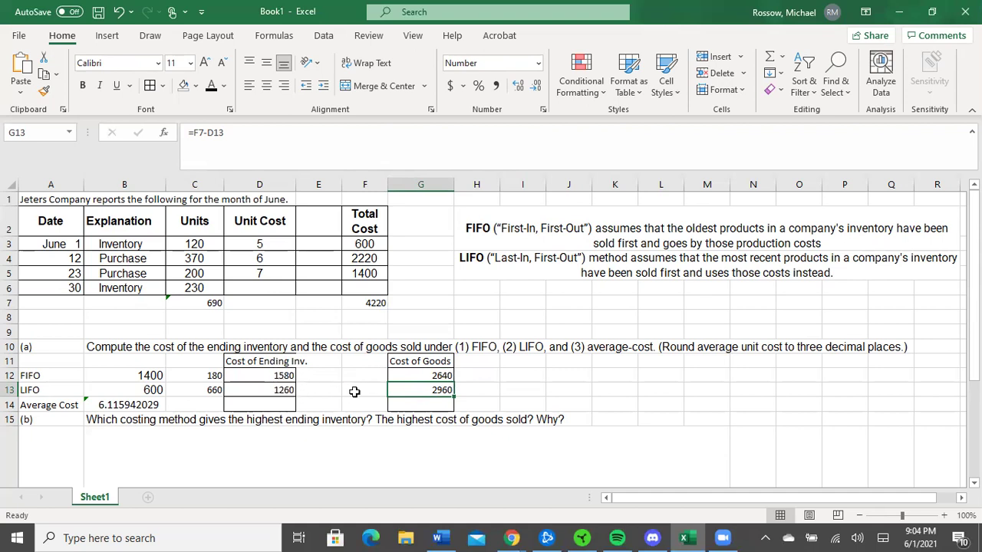
Review which cells the average unit cost formula in B14 refers to, leaving the formula as it is
scroll(261, 401, down, 1)
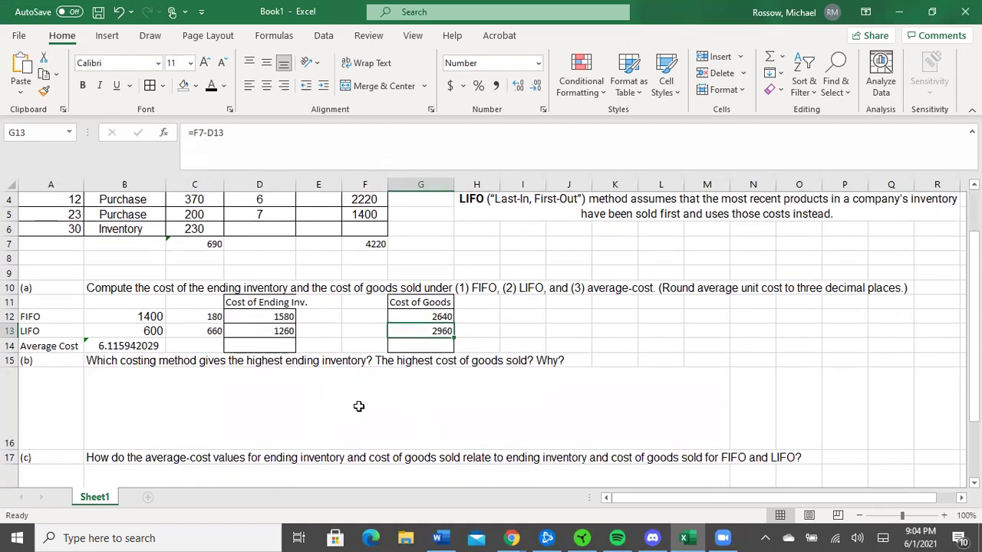
scroll(204, 349, up, 1)
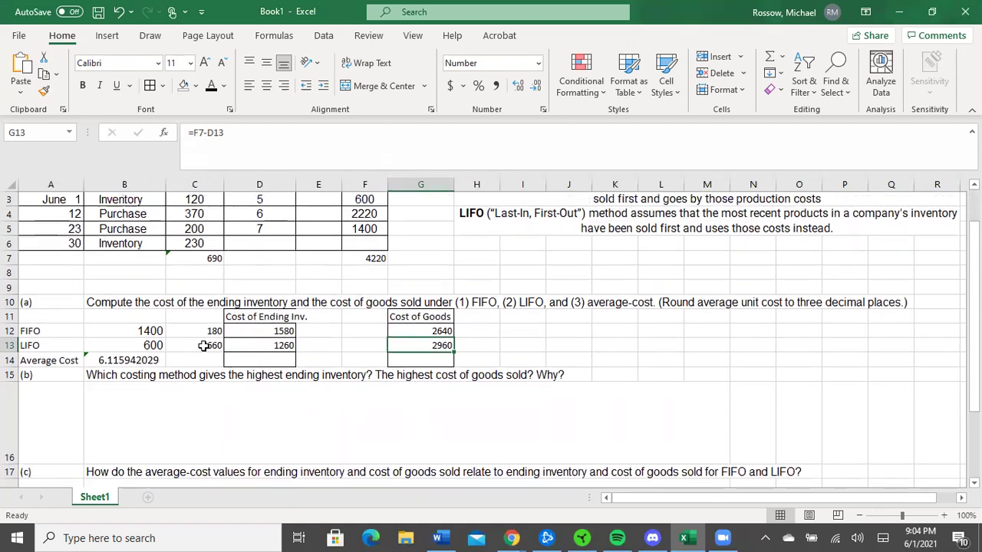
click(153, 403)
double_click(153, 403)
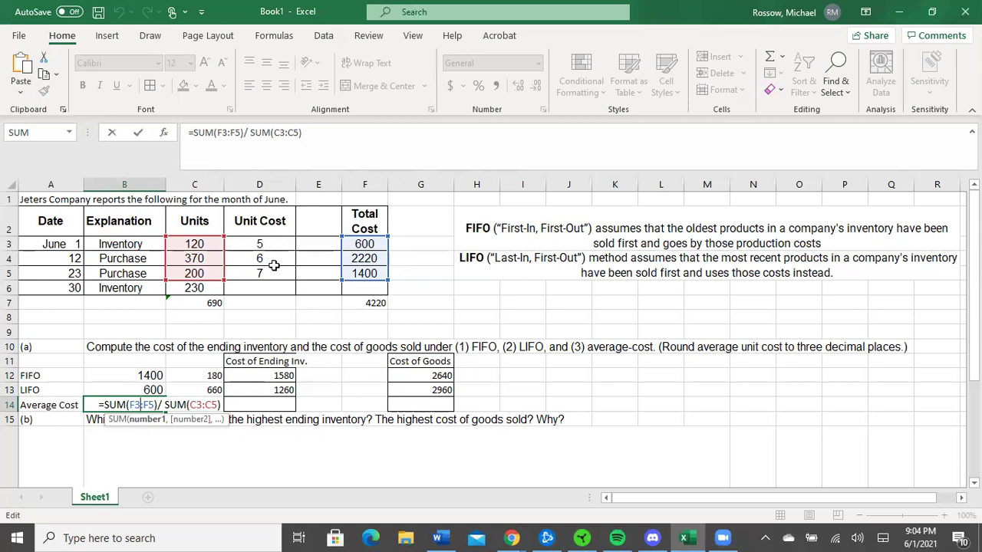
key(Return)
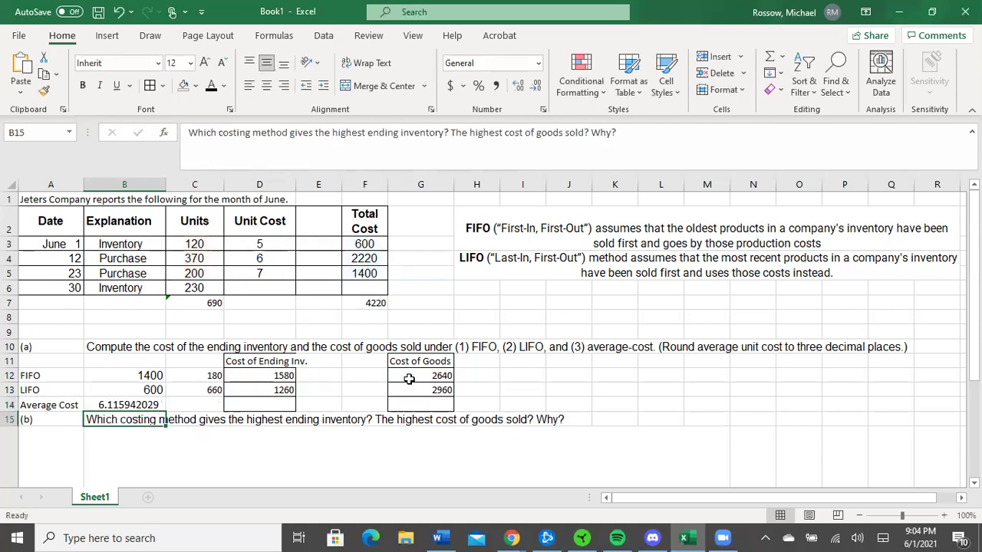
Set the font colour of C14:D14 to black and inspect the average-cost ending inventory formula in D14, keeping =B14*C6
click(260, 405)
drag(199, 407, 261, 405)
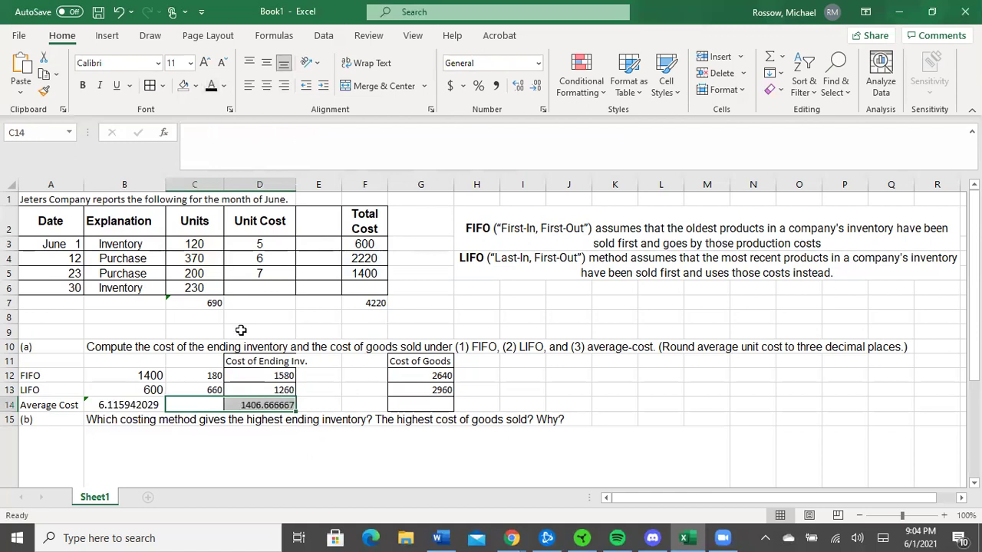
double_click(278, 404)
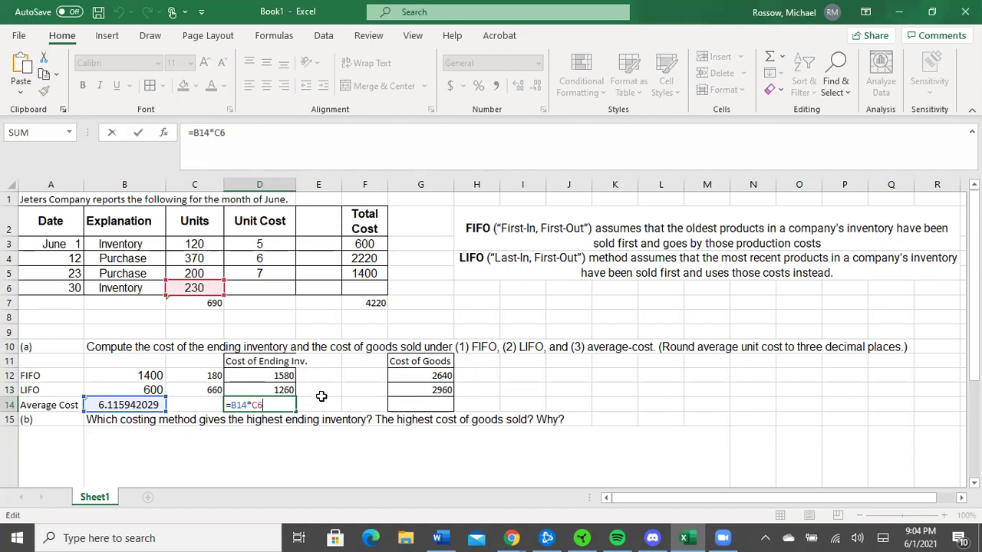
key(Return)
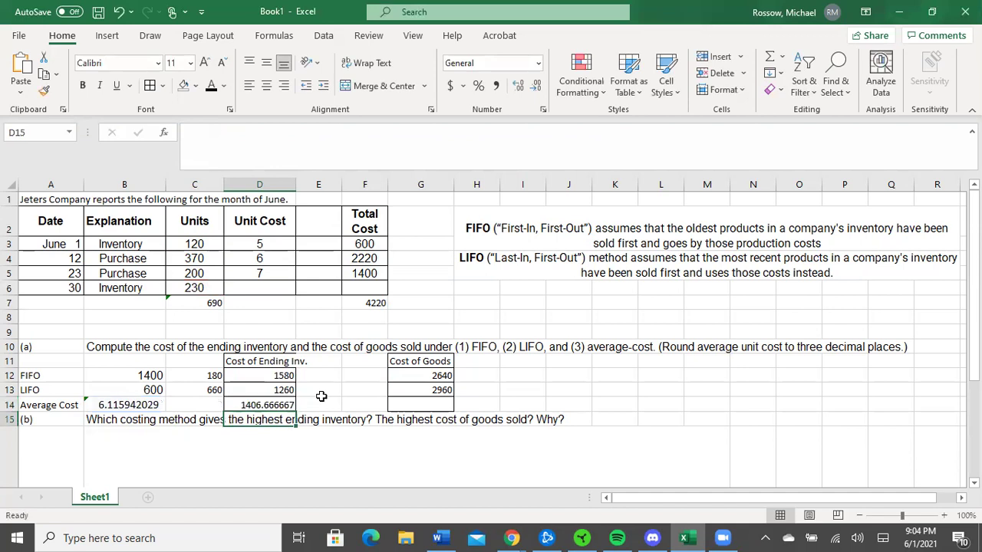
click(281, 405)
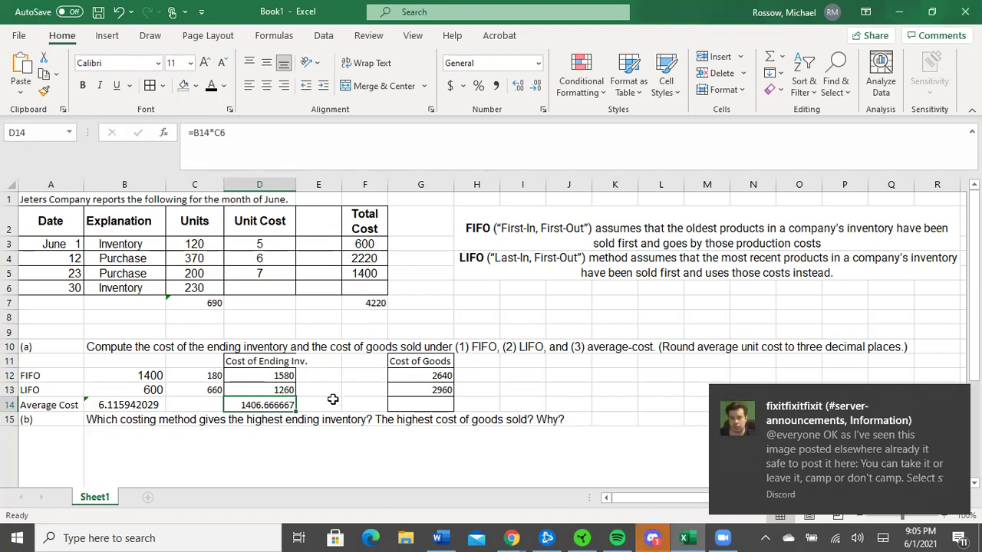
Set the font colour of the average-cost cost of goods in G14 to black and inspect its formula, keeping =F7-D14
click(401, 405)
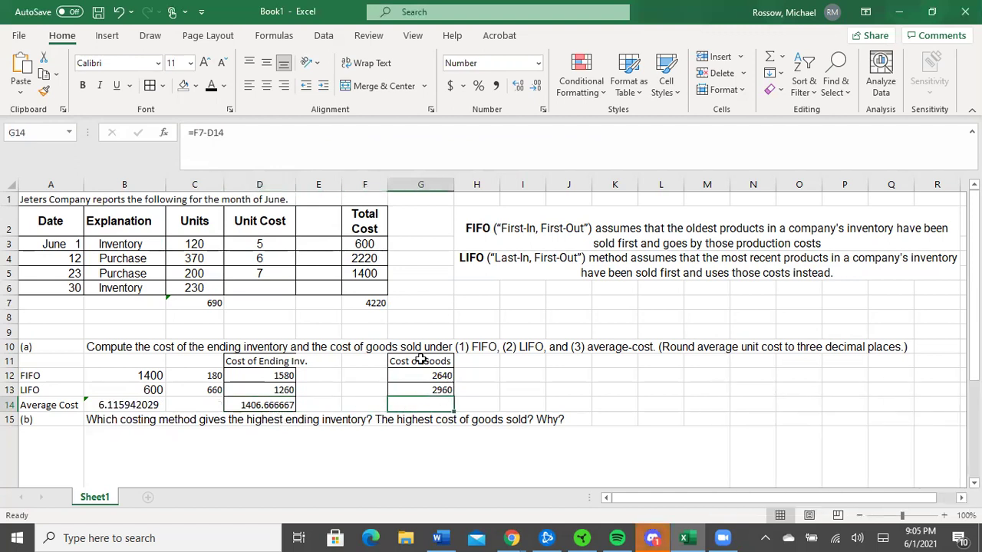
click(213, 87)
double_click(436, 405)
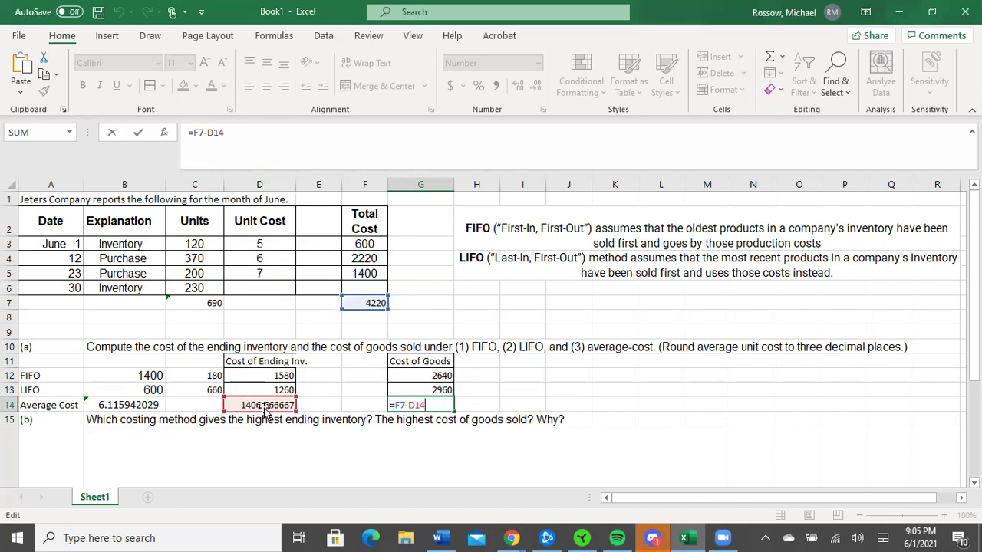
key(Return)
click(422, 405)
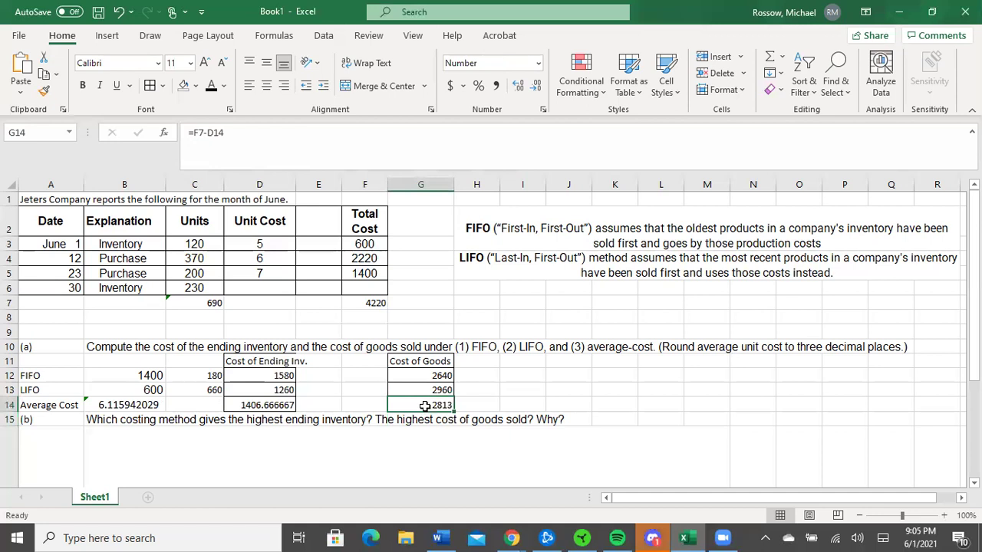
click(355, 406)
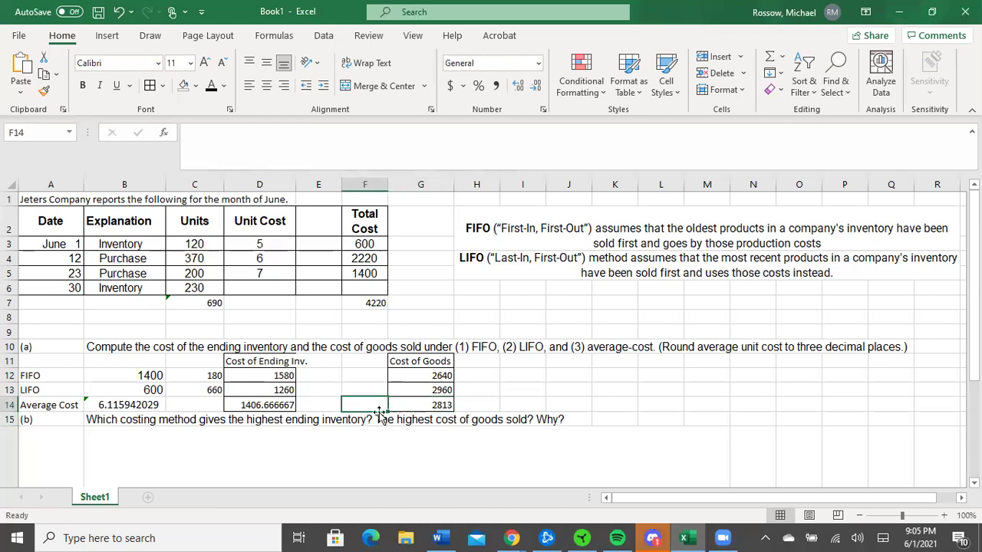
click(287, 407)
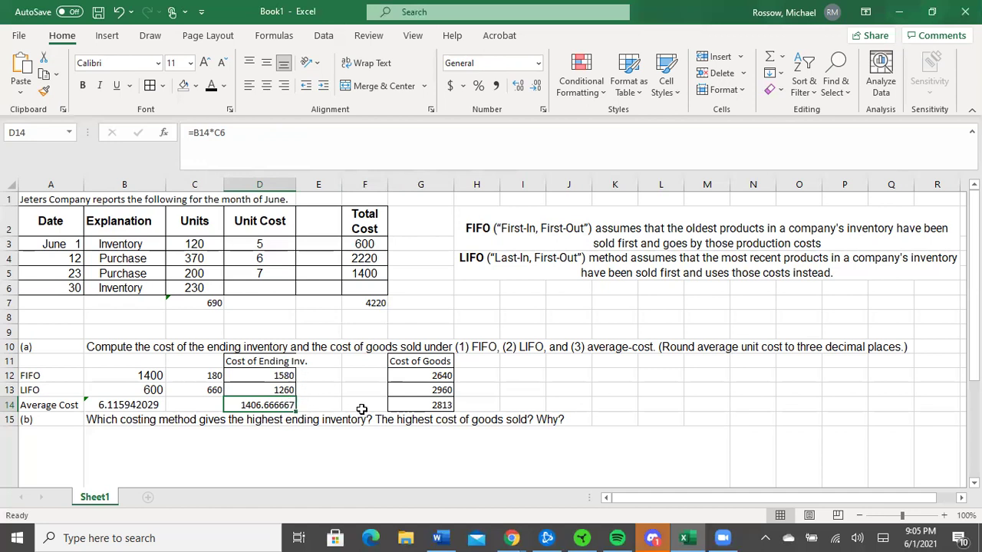
click(418, 406)
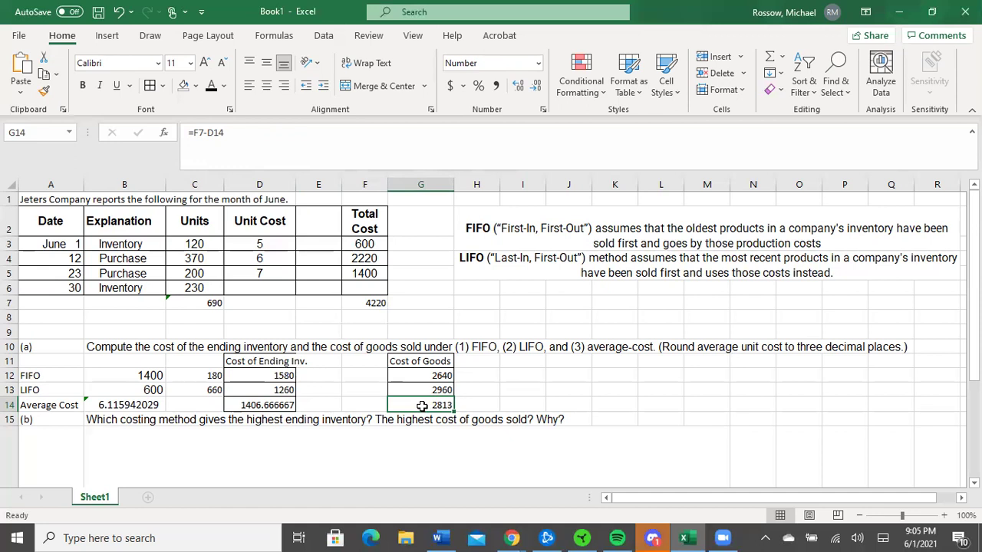
Set the font colour of the answer to question (b) in B16 to dark red
scroll(420, 407, down, 2)
click(384, 360)
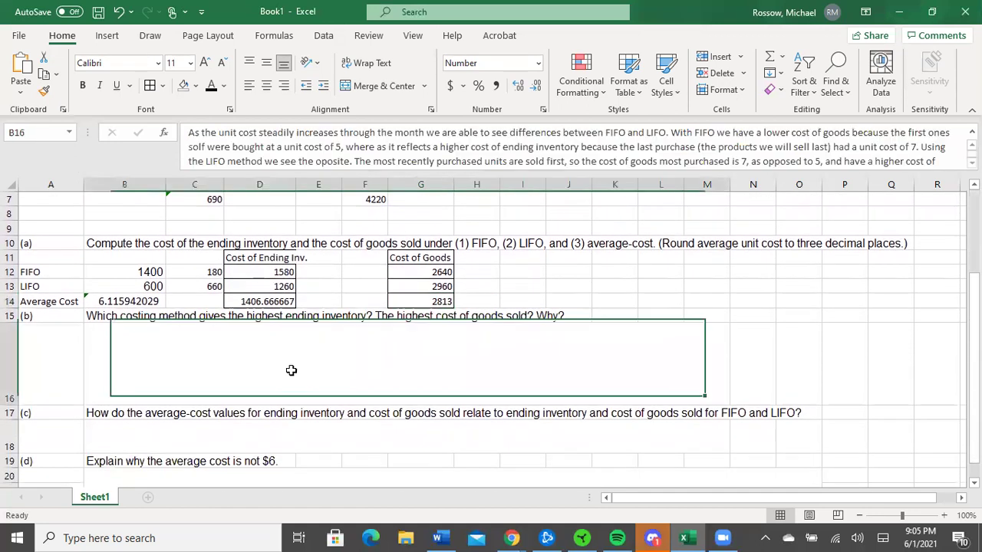
click(211, 86)
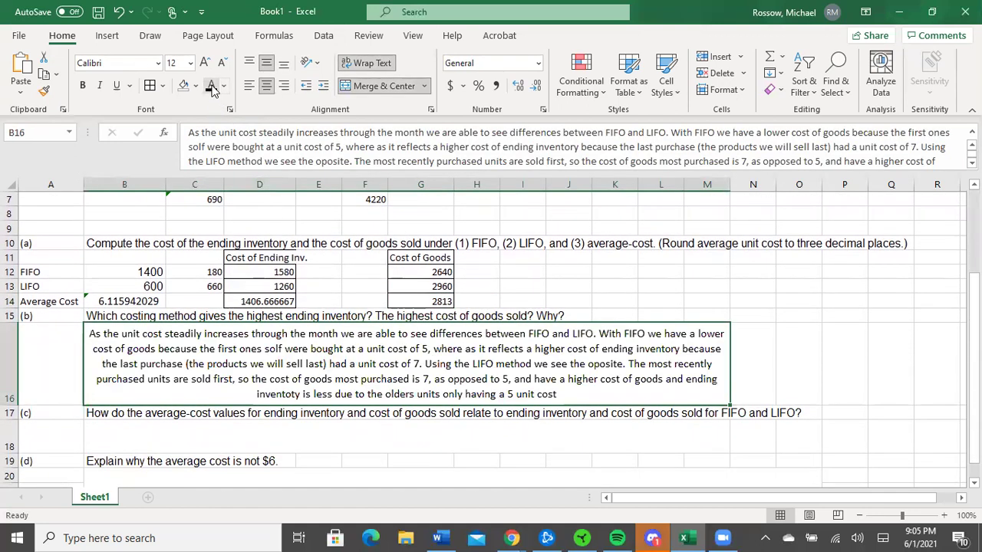
click(225, 87)
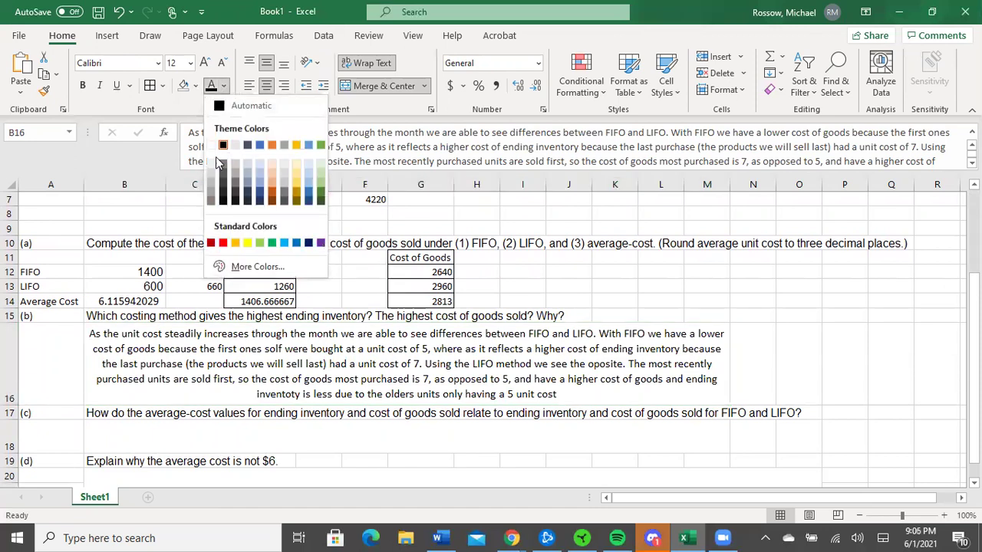
click(211, 244)
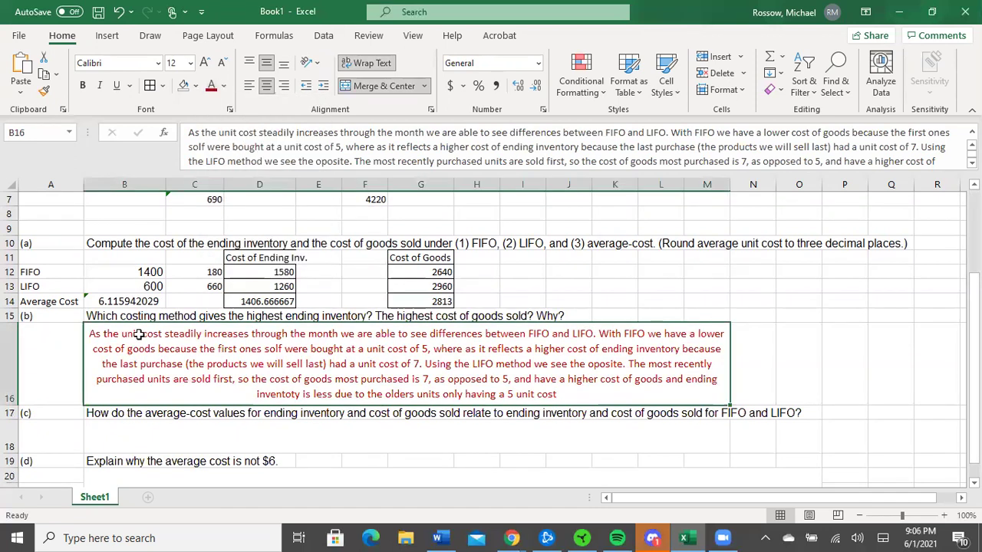
click(68, 379)
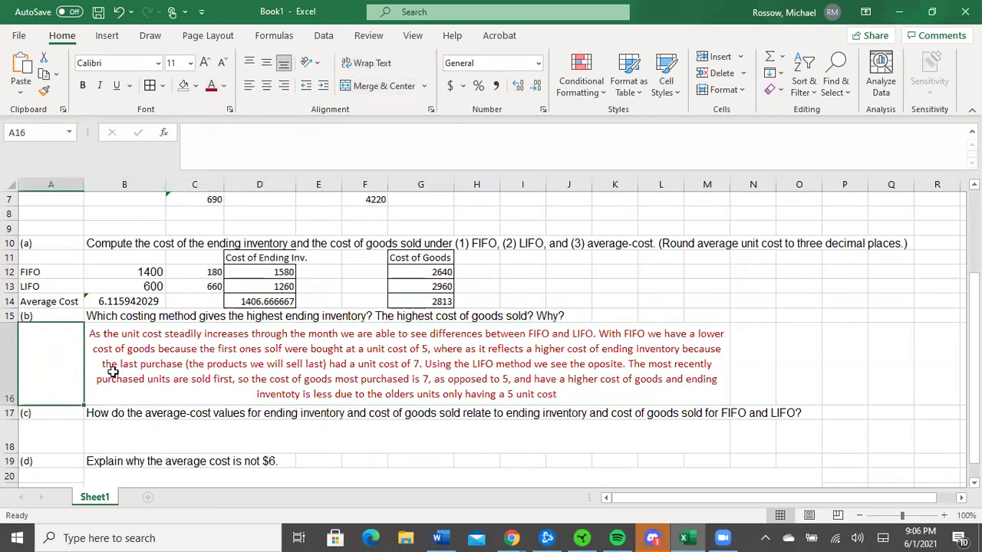
Review question (b) and its answer in B16 against the unit costs in D3:D5 and the FIFO and LIFO results
click(198, 320)
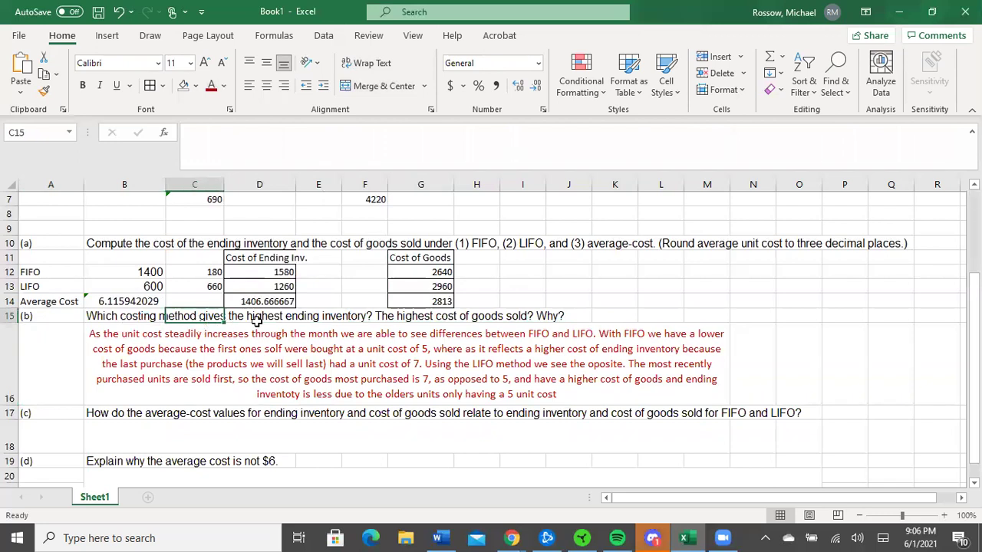
click(651, 314)
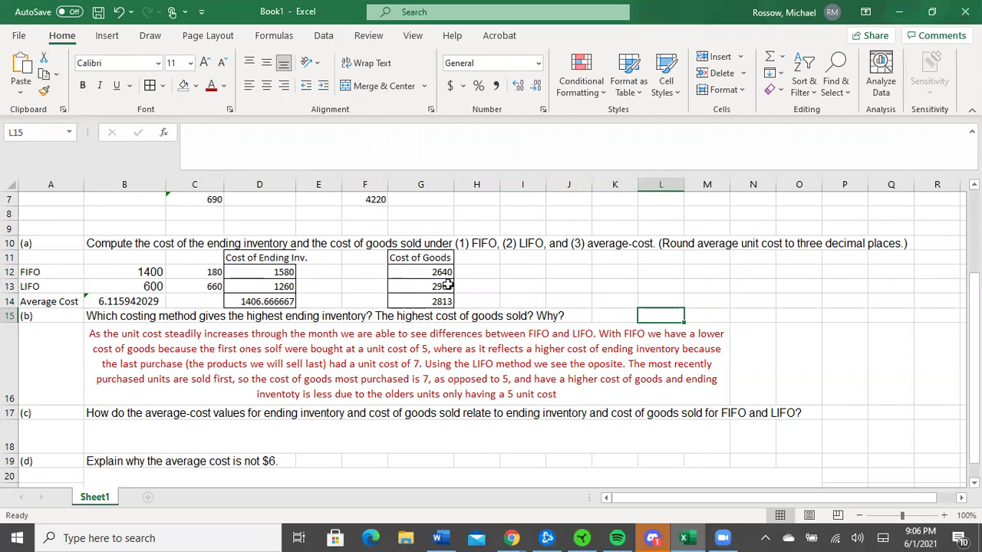
scroll(479, 288, up, 2)
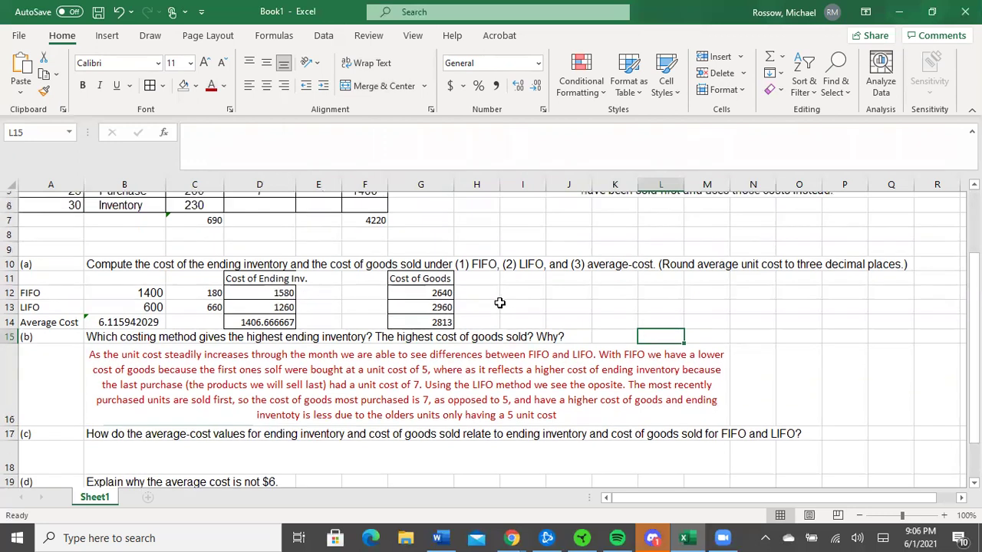
click(278, 247)
drag(277, 251, 279, 276)
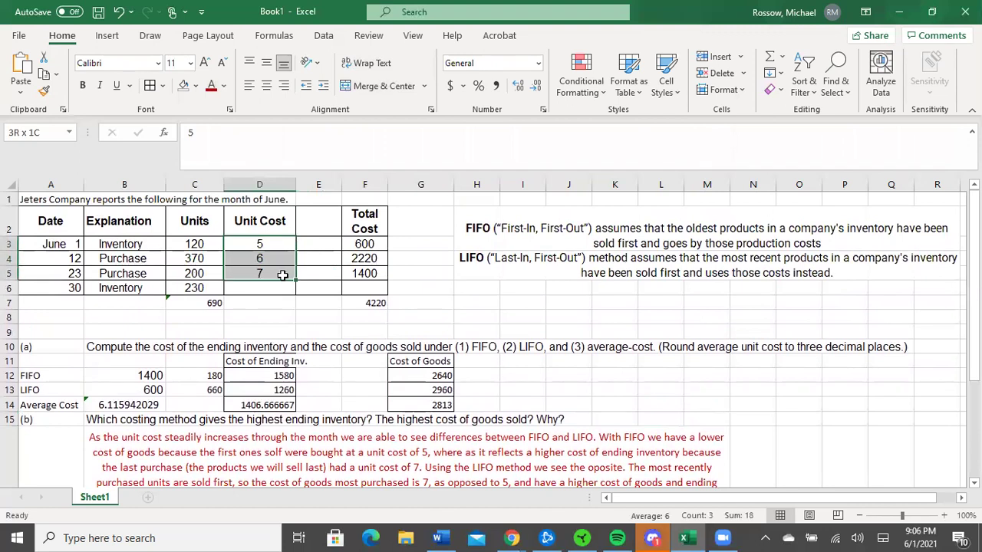
click(274, 243)
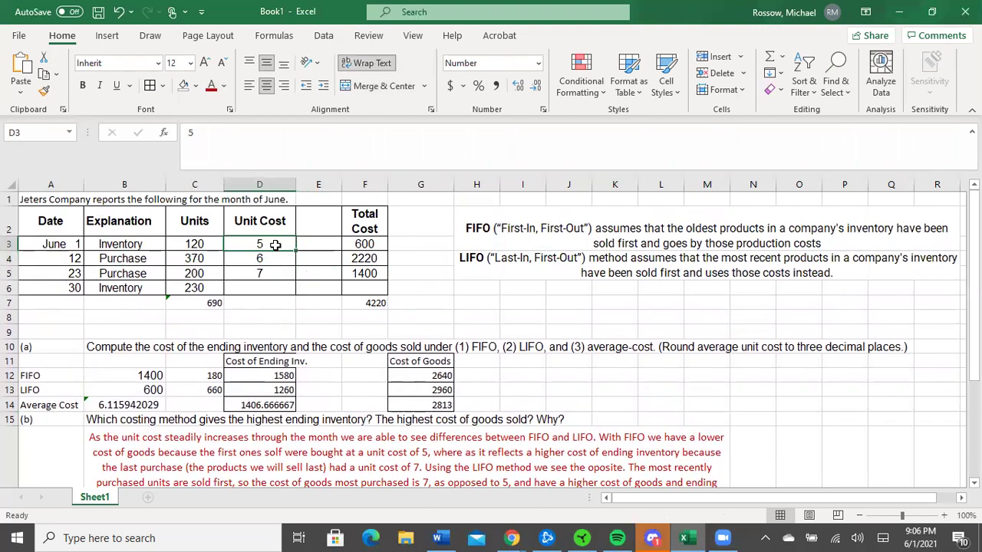
click(279, 275)
scroll(346, 334, down, 1)
scroll(346, 335, down, 1)
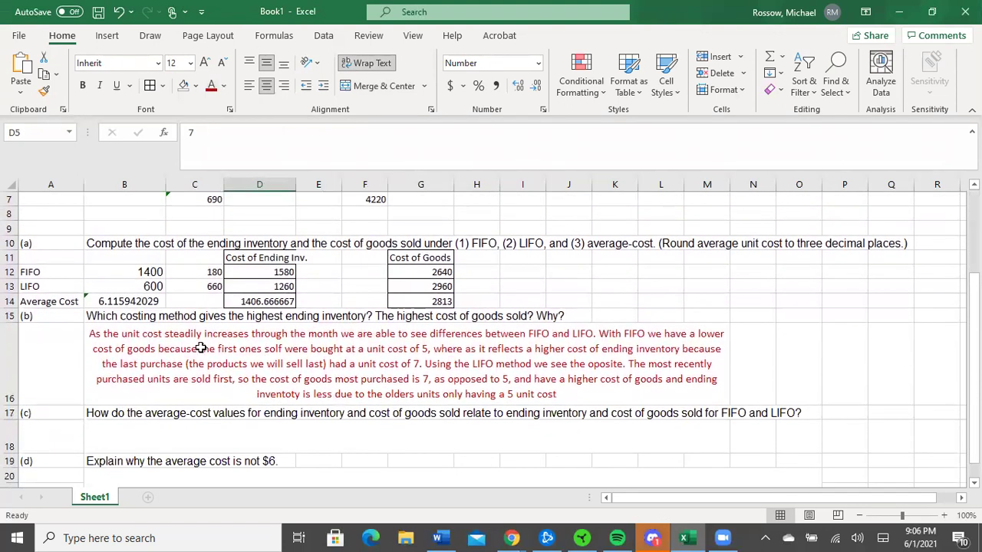
click(91, 356)
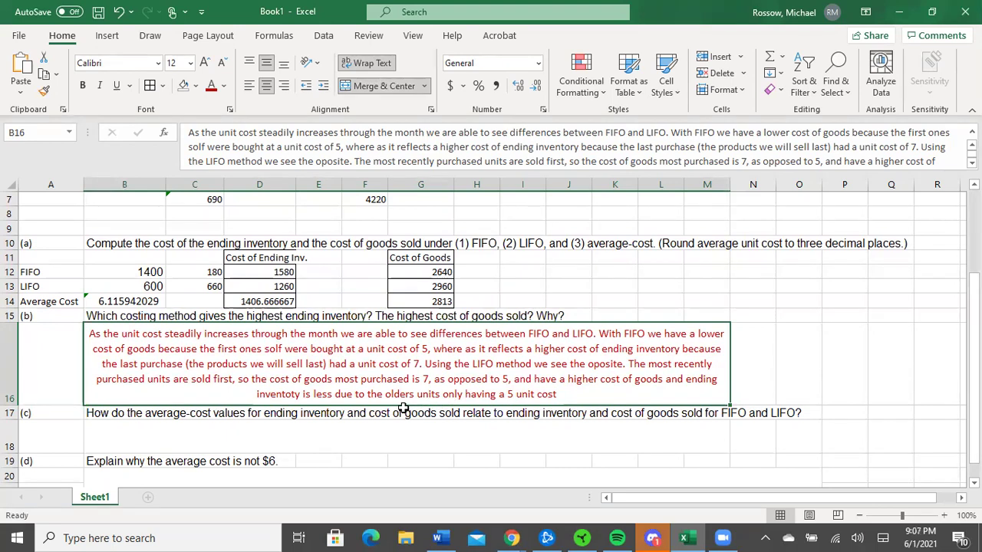
scroll(403, 408, up, 2)
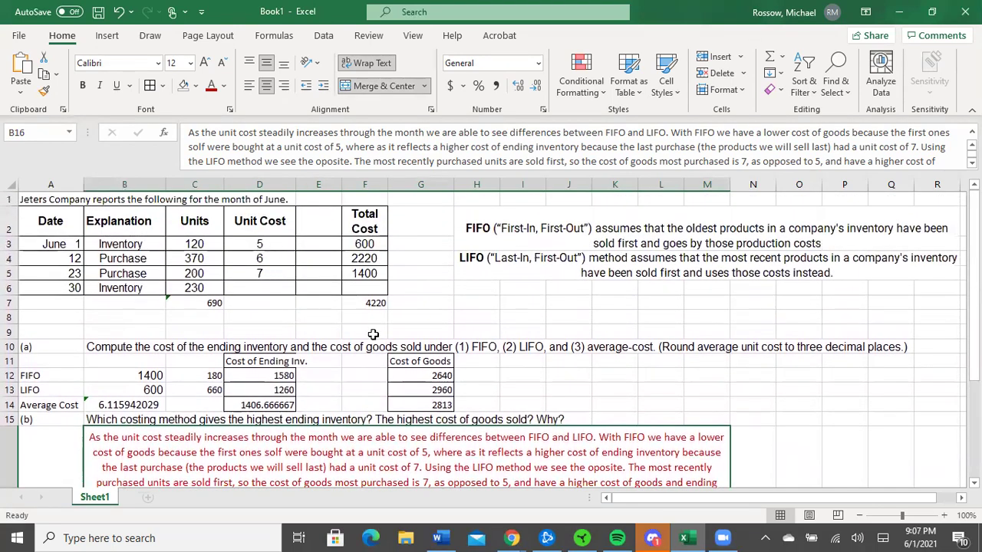
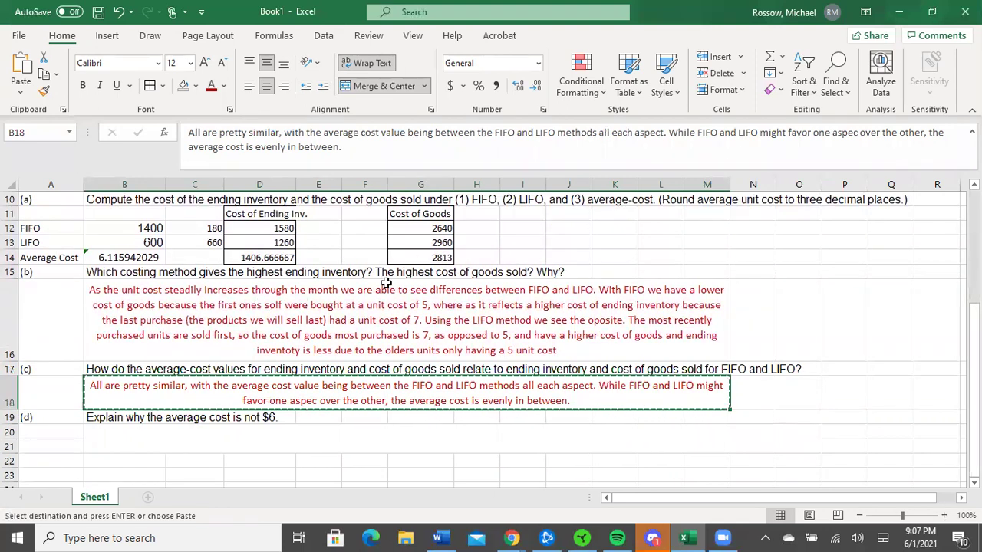
Compare question (d), which asks why the average cost is not $6, with the unit costs in D3:D5
click(331, 445)
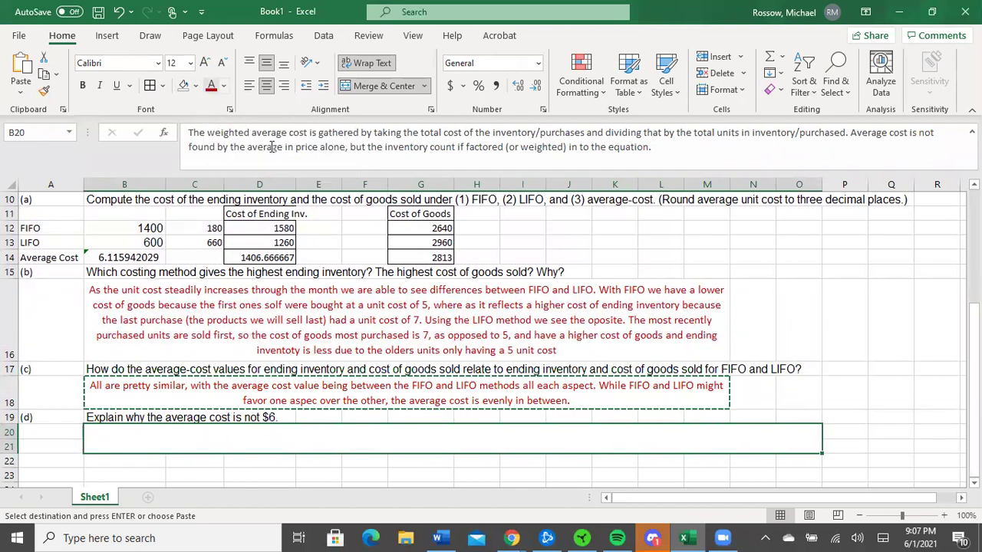
scroll(303, 286, up, 3)
scroll(303, 285, up, 1)
drag(275, 243, 275, 267)
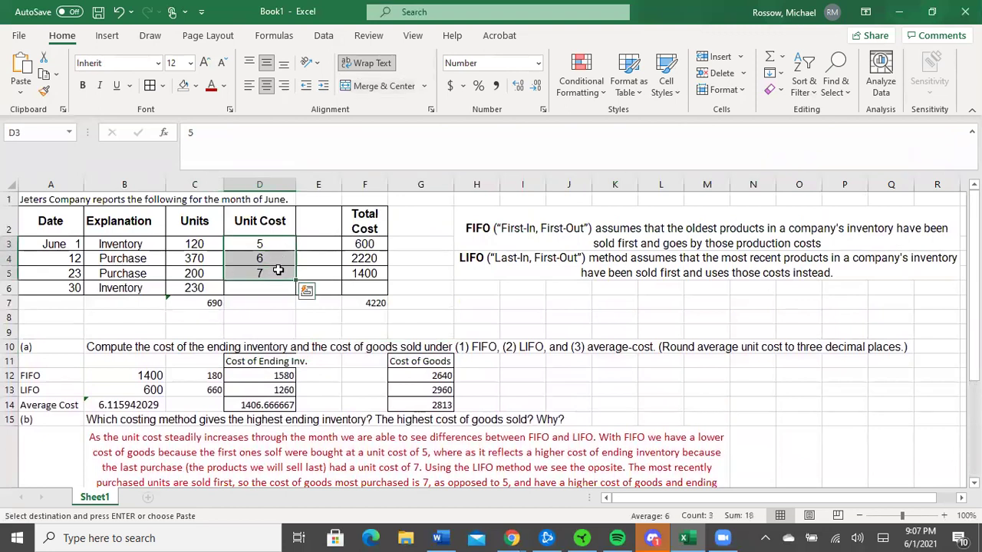
click(280, 254)
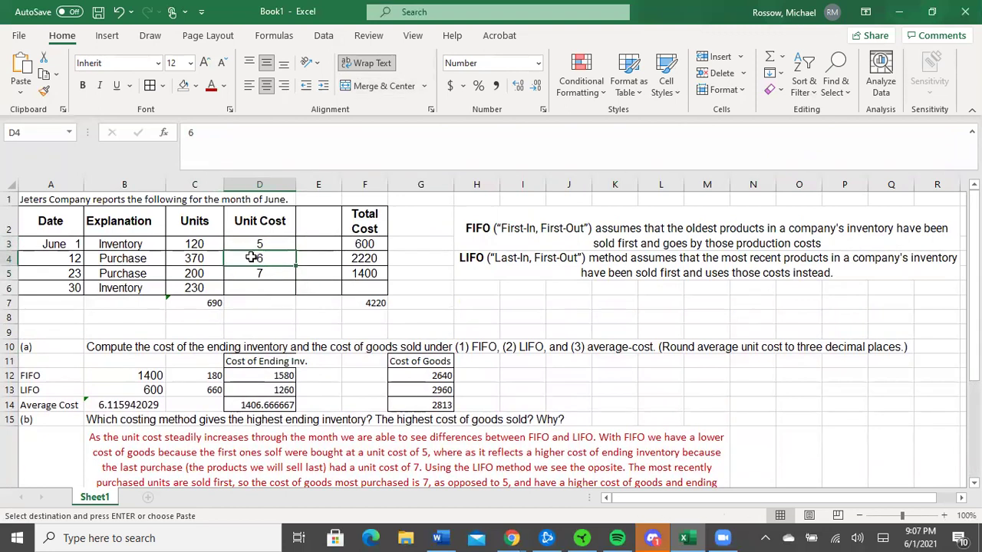
scroll(291, 265, down, 1)
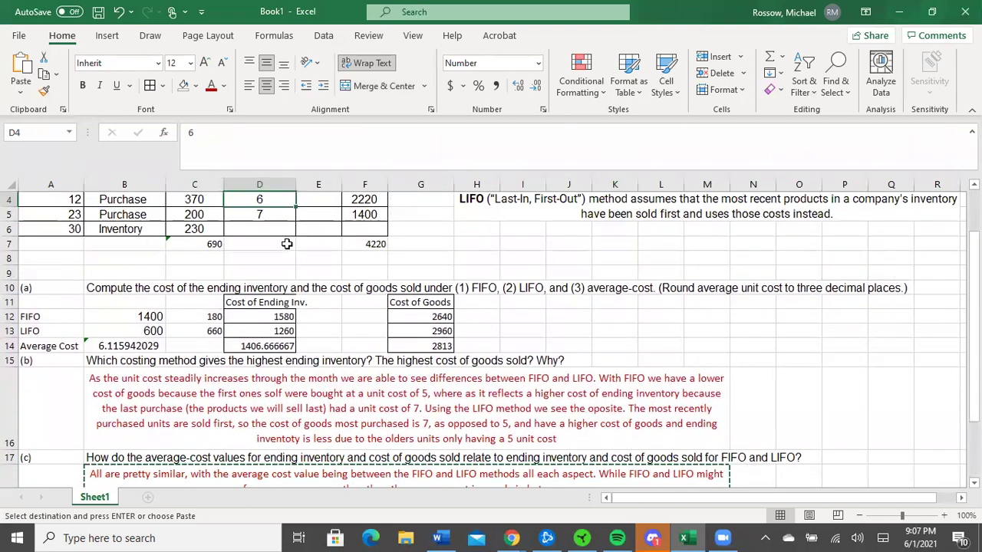
scroll(293, 266, up, 1)
Set the font colour of the answer to question (d) in B20 to dark red
scroll(202, 407, down, 4)
click(202, 406)
text(The weighted average cost is gathered by taking the total cost of the inventory/purchases and dividing that by the total units in inventory/purchased. Average cost is not found by the average in price alone, but the inventory count if factored (or weighted) in to the equation.)
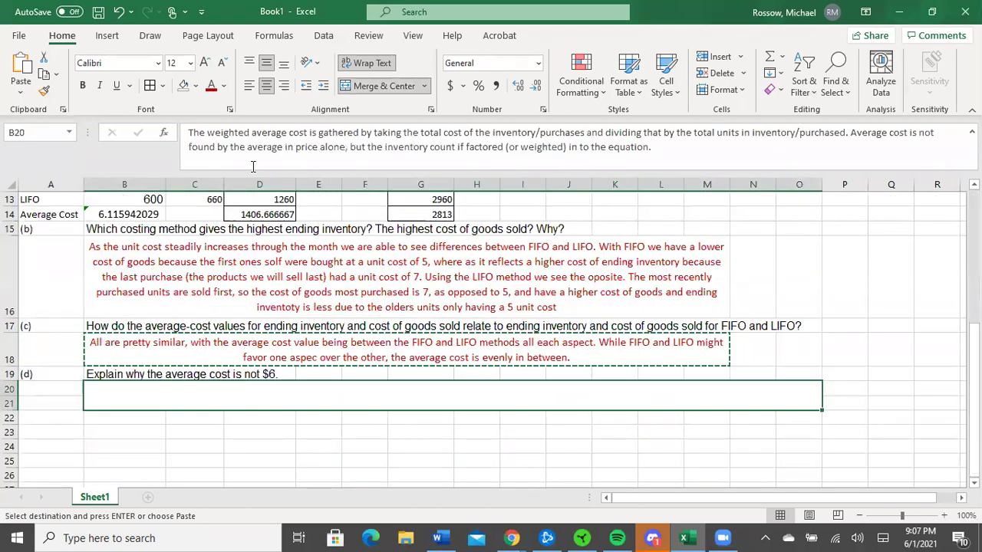
click(211, 85)
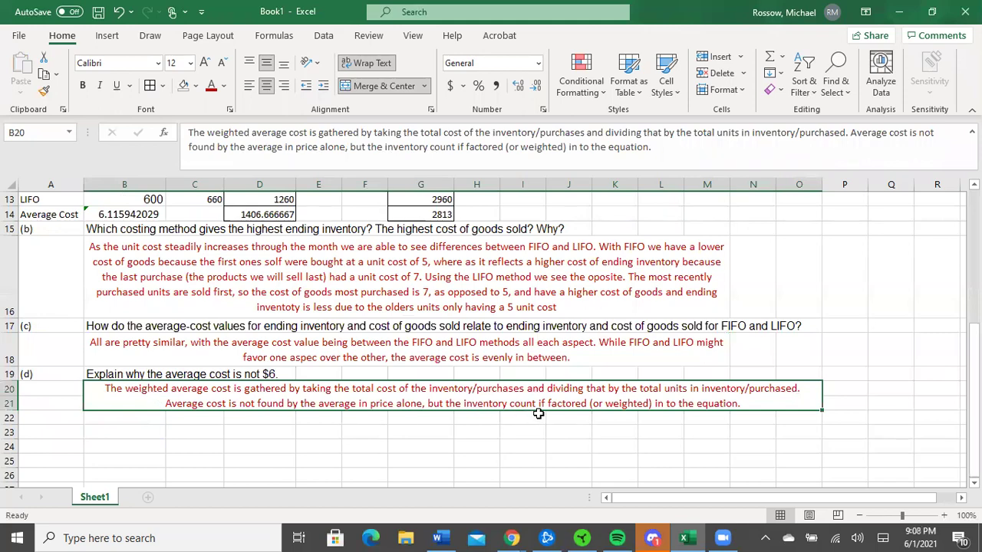
Inspect the weighted average unit cost formula in B14, keeping =SUM(F3:F5)/ SUM(C3:C5)
scroll(400, 345, up, 2)
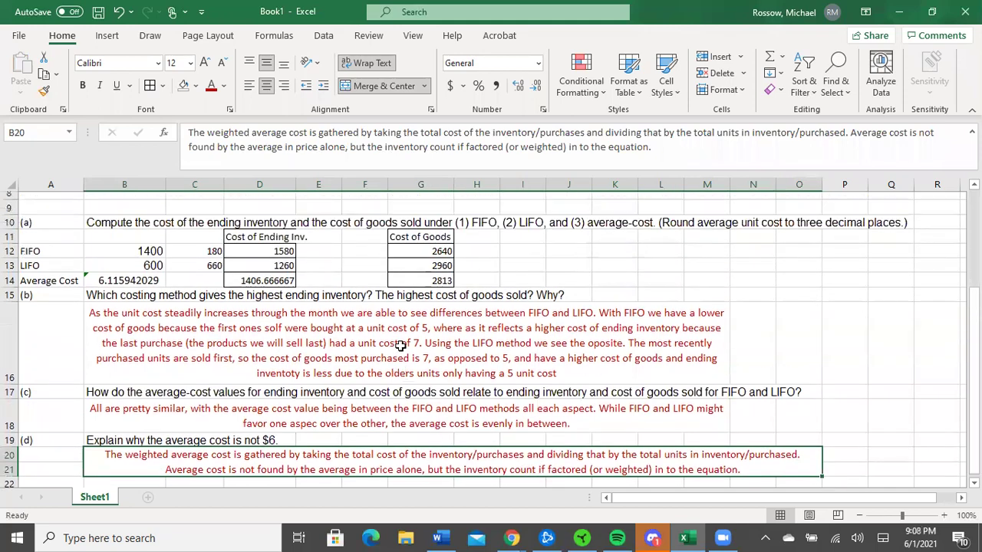
scroll(400, 345, up, 3)
double_click(136, 404)
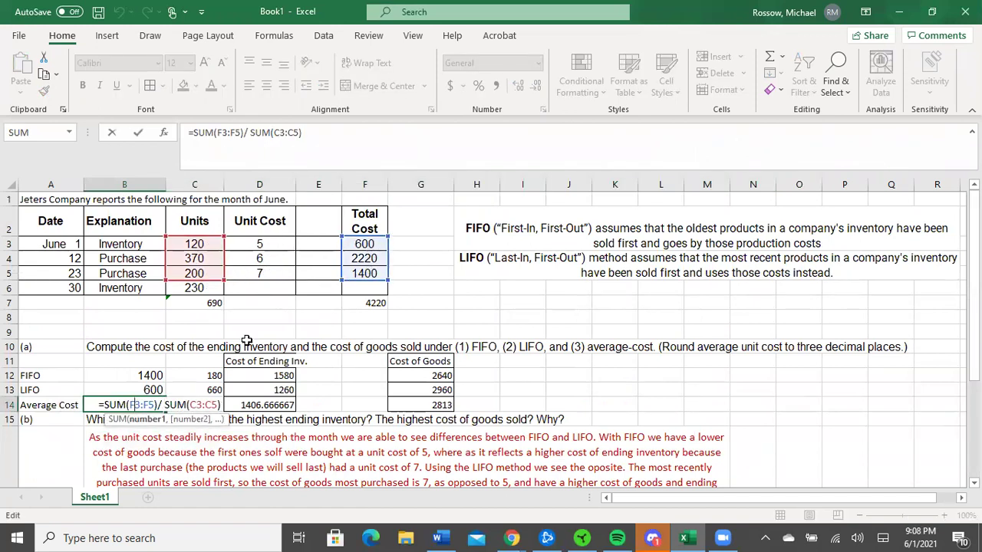
key(Return)
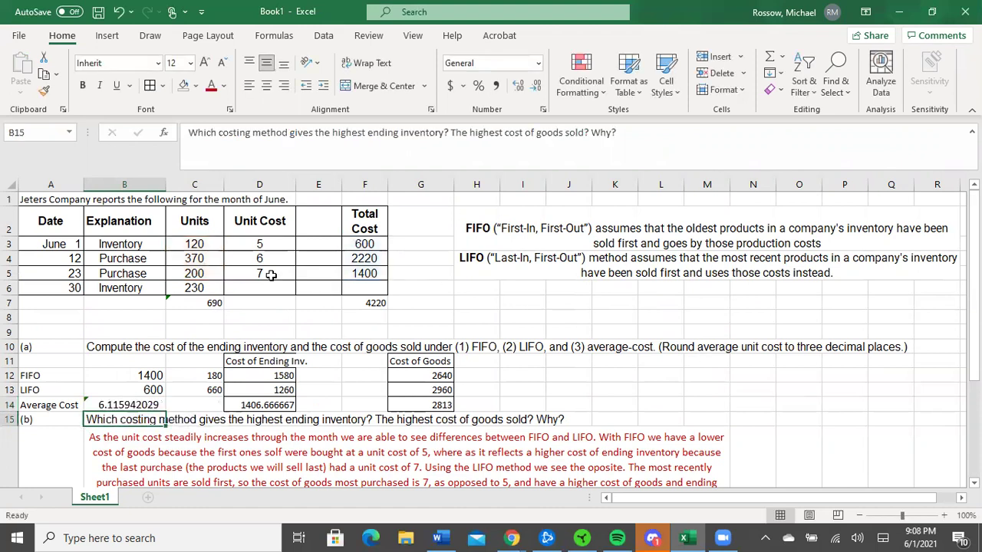
Examine how the units in C3:C5 weight the unit costs in D3:D5 and relate to the total costs in column F
drag(209, 244, 211, 274)
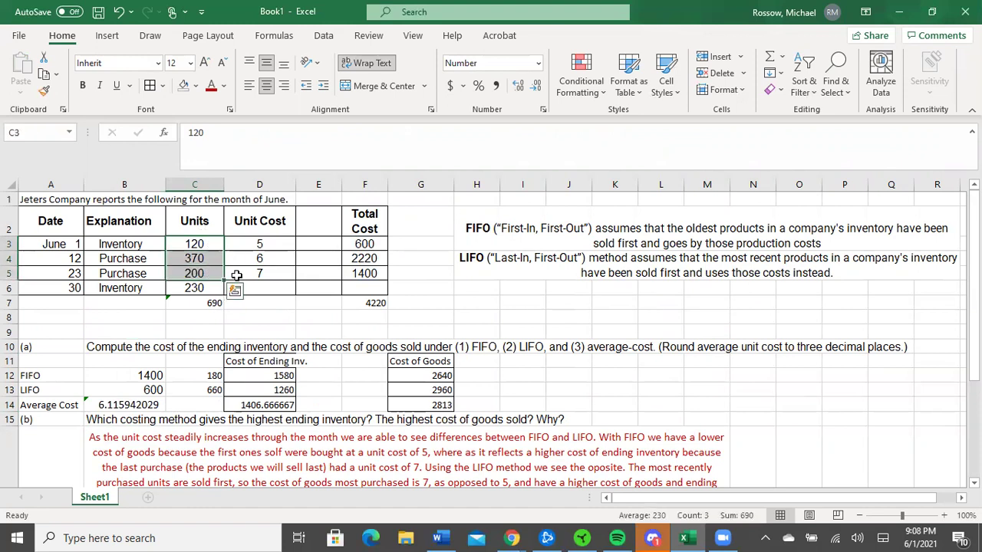
drag(274, 240, 267, 272)
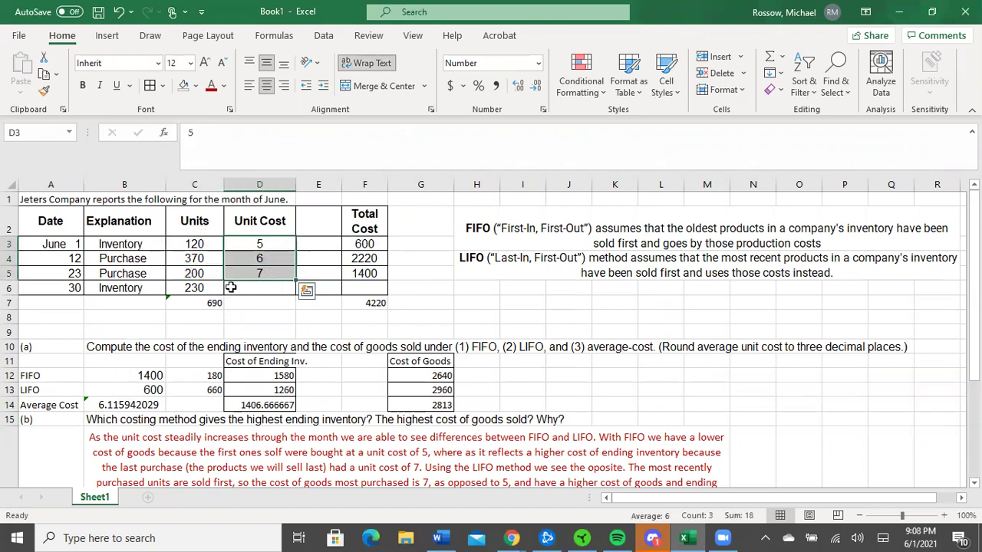
click(204, 261)
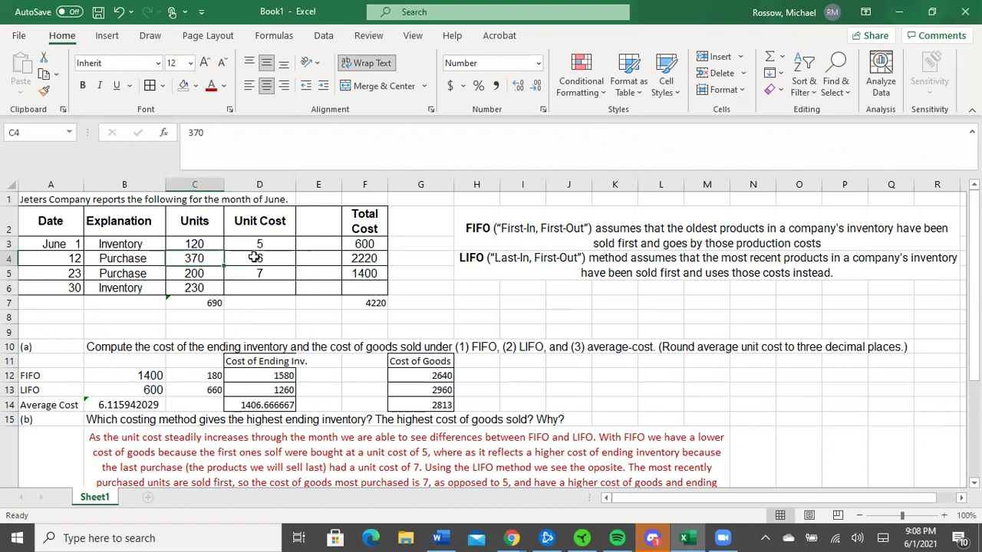
drag(208, 273, 258, 271)
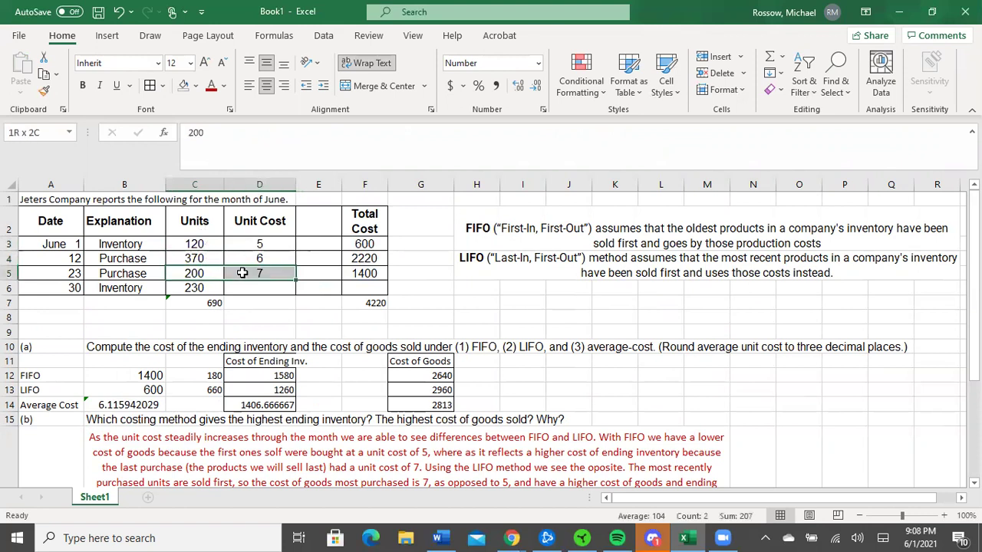
drag(205, 243, 255, 245)
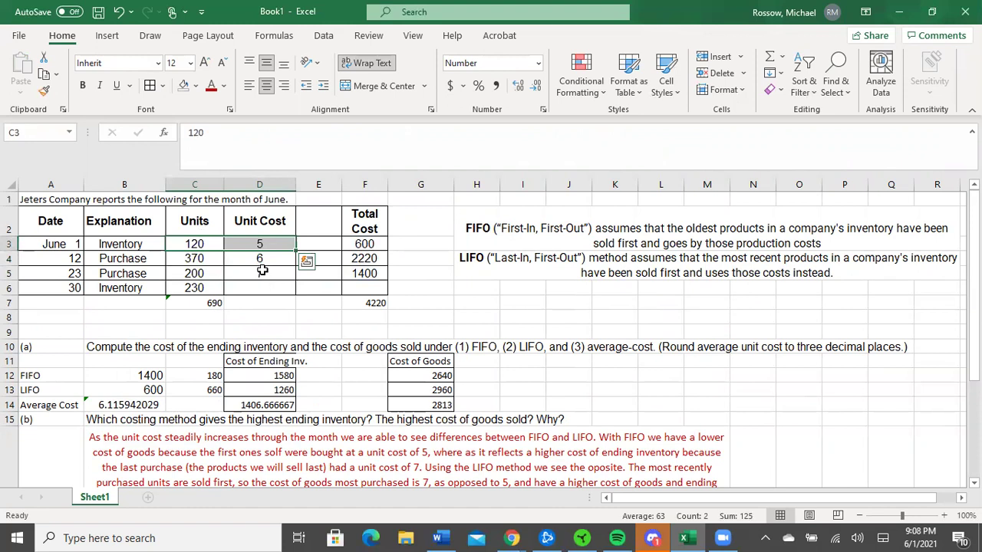
click(262, 259)
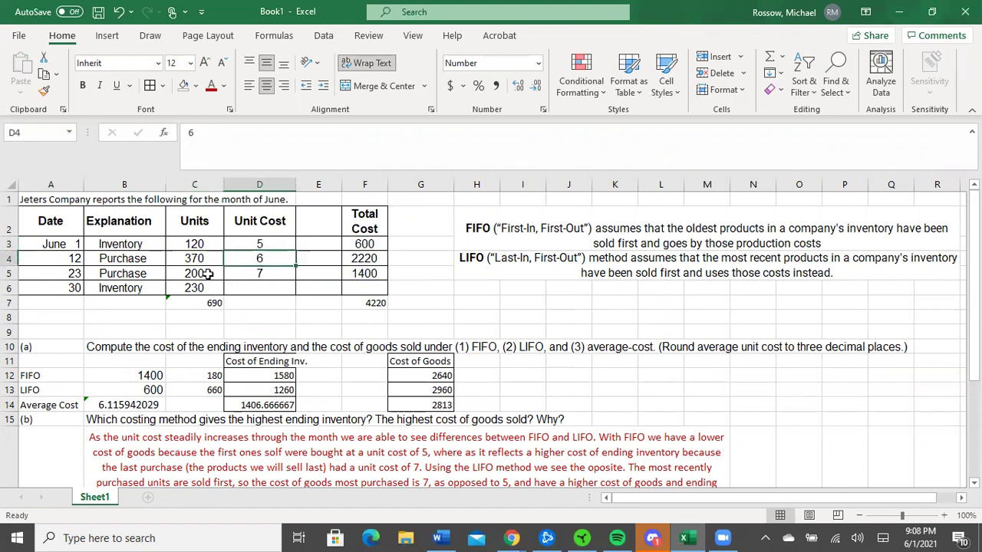
drag(207, 243, 208, 275)
drag(368, 230, 377, 287)
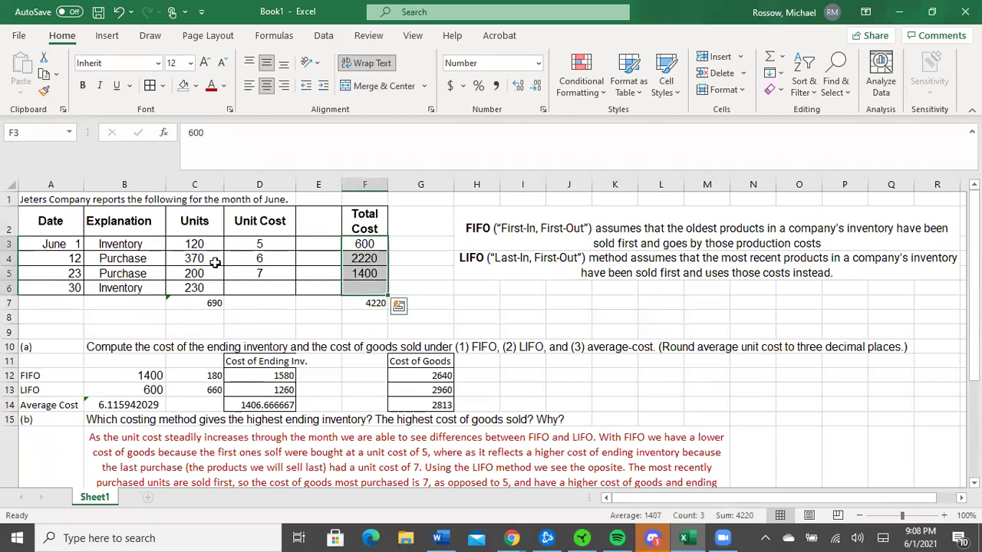
drag(210, 243, 209, 274)
Review the answers to questions (b) to (d) alongside the inventory table, finishing on the empty cell G8
scroll(368, 287, down, 5)
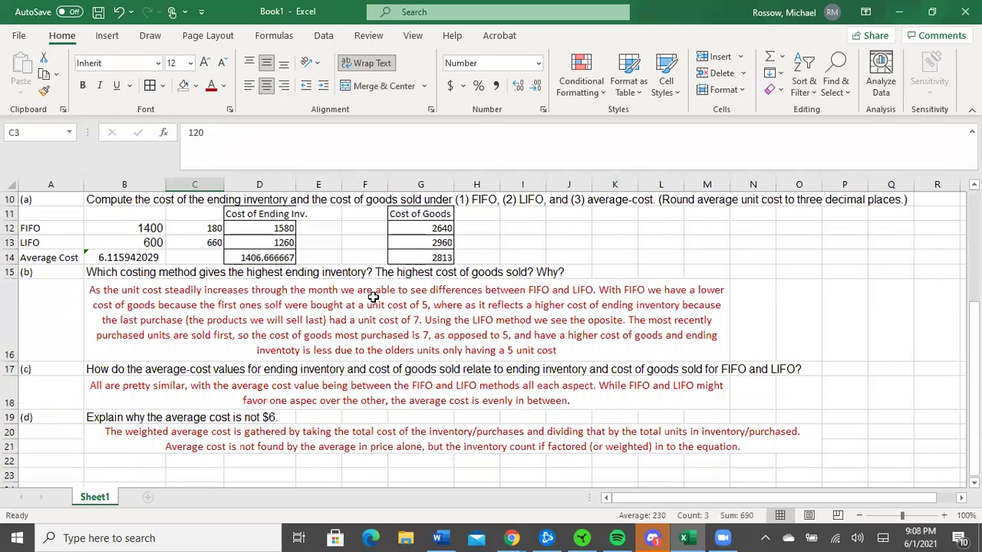
scroll(341, 379, up, 5)
scroll(341, 373, down, 3)
drag(972, 335, 973, 253)
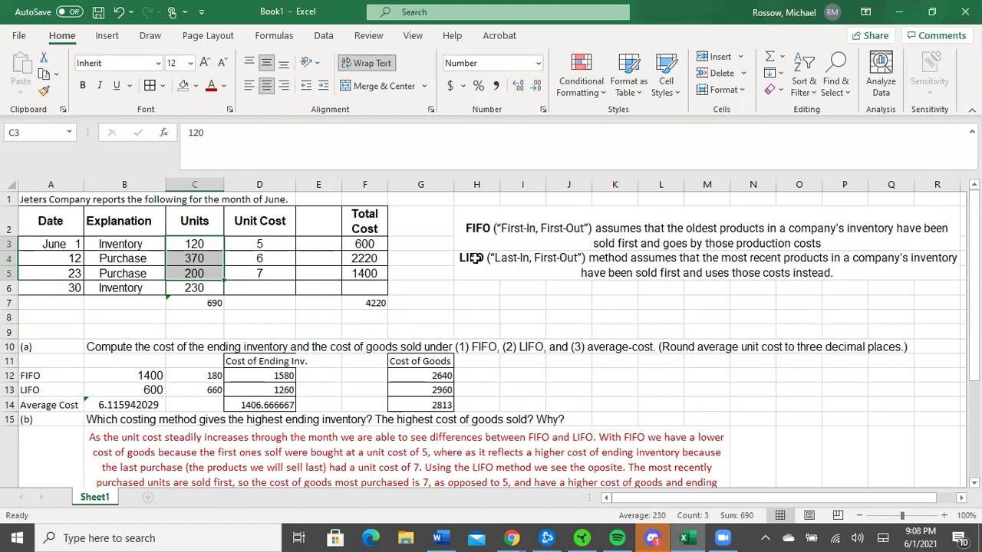
click(445, 316)
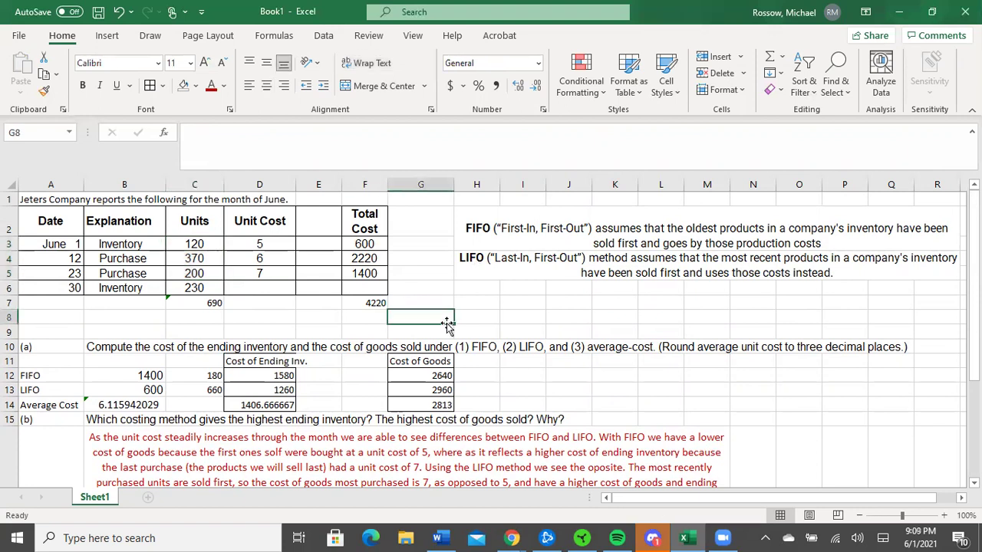